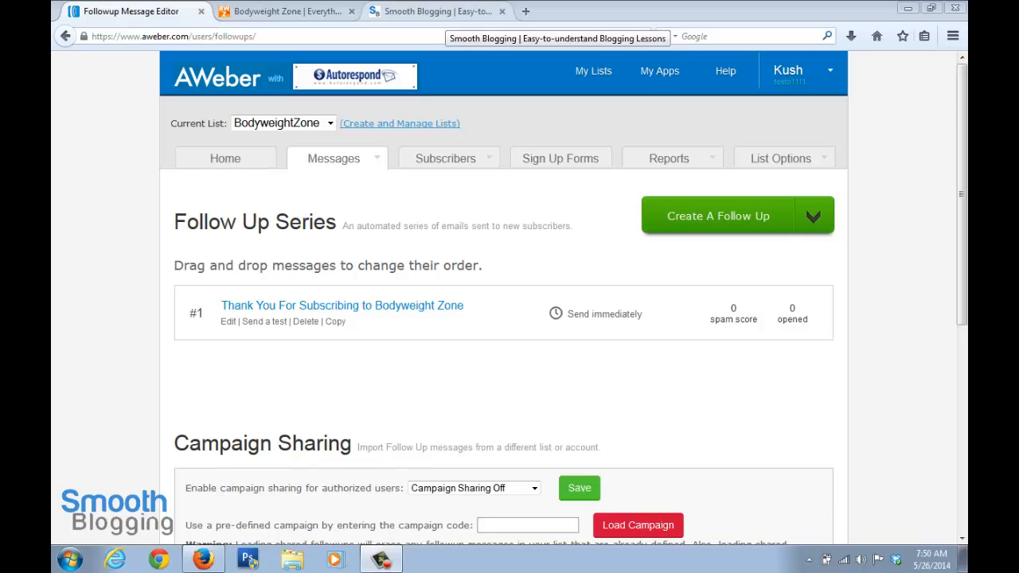
Look at the opt-in form in the Smooth Blogging sidebar and the Bodyweight Zone homepage, then return to AWeber.
left_click(434, 11)
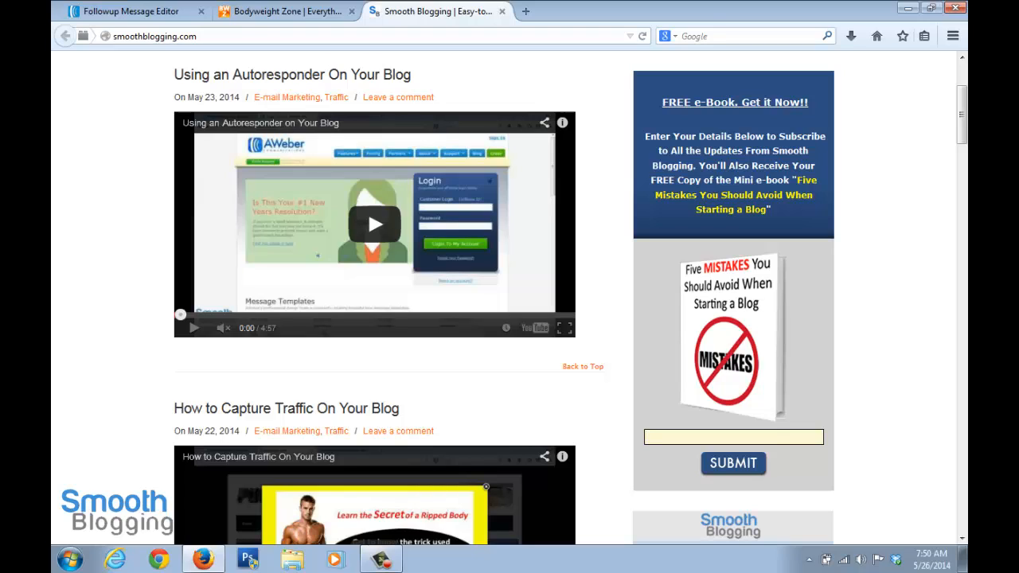
left_click(287, 11)
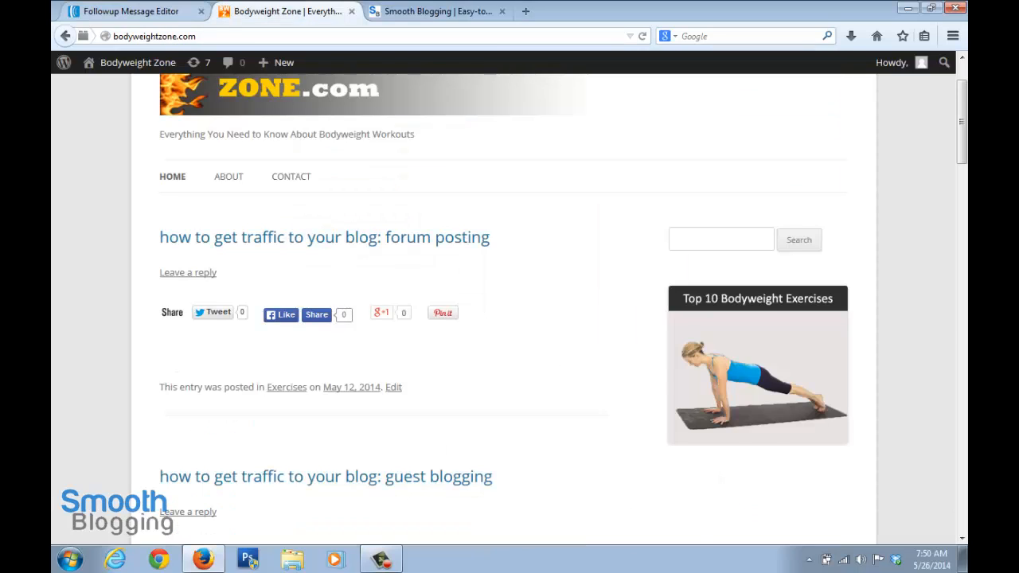
left_click(131, 12)
Start creating the first sign up form for the BodyweightZone list.
mouse_move(334, 158)
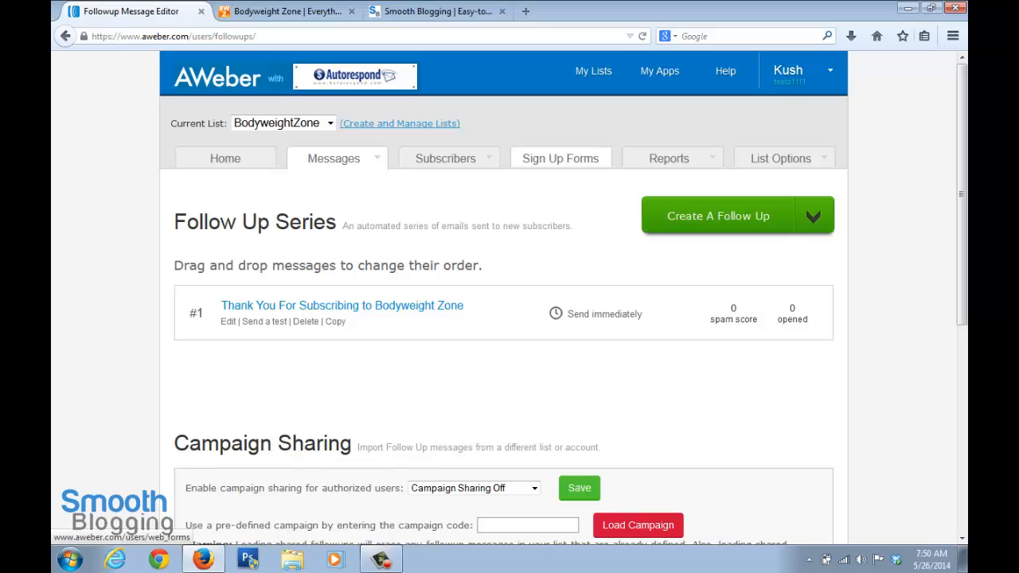
left_click(561, 159)
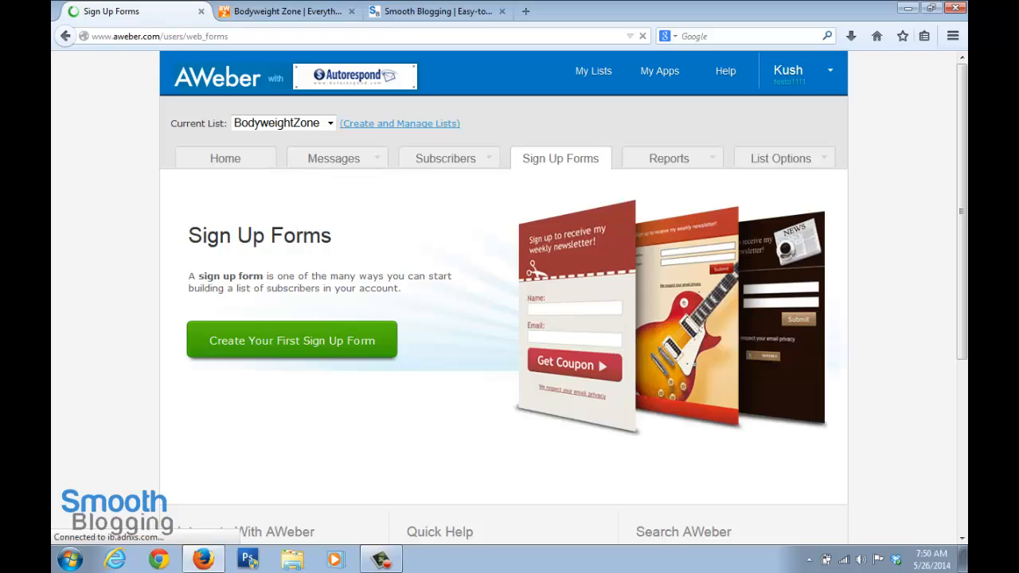
left_click(291, 340)
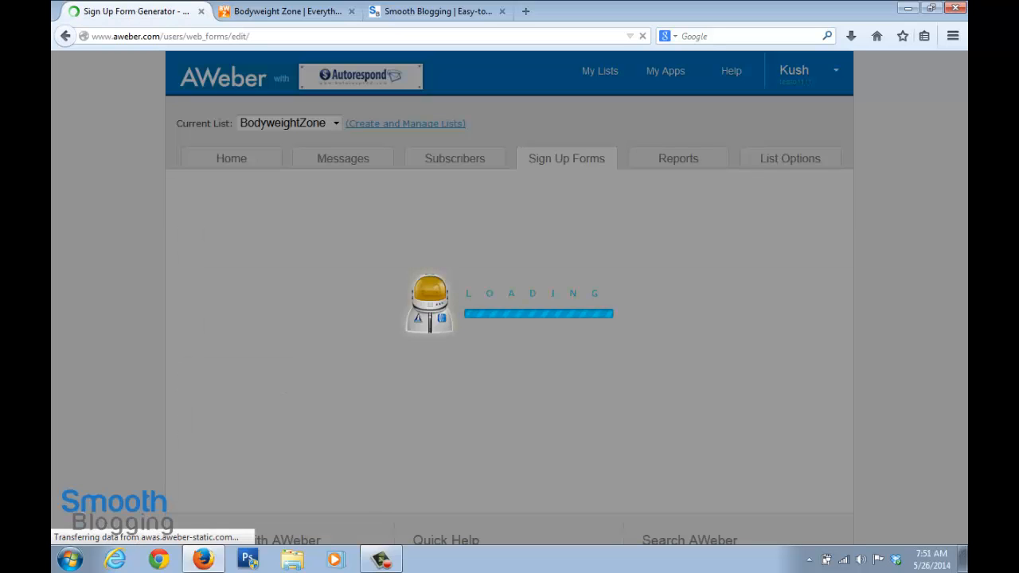
Look through the New sign up form templates and preview the Yum Yum template's colour options.
scroll(510, 318, "down", 2)
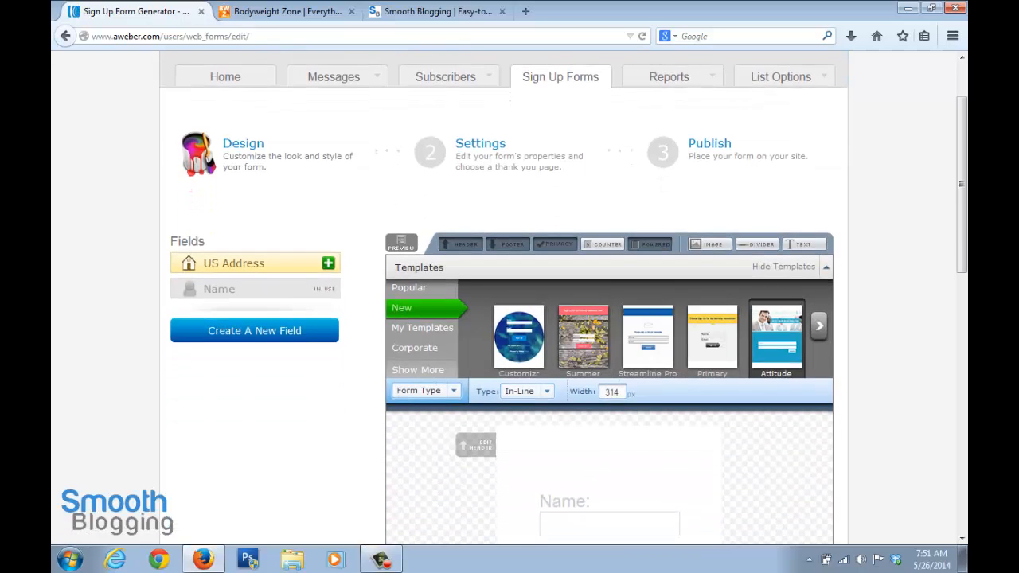
scroll(776, 335, "down", 2)
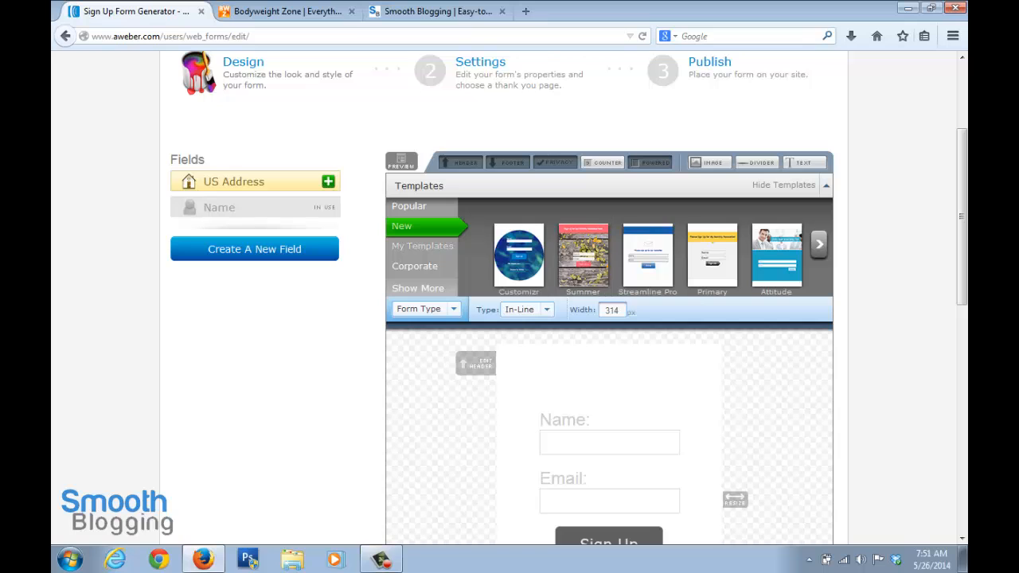
scroll(509, 298, "up", 2)
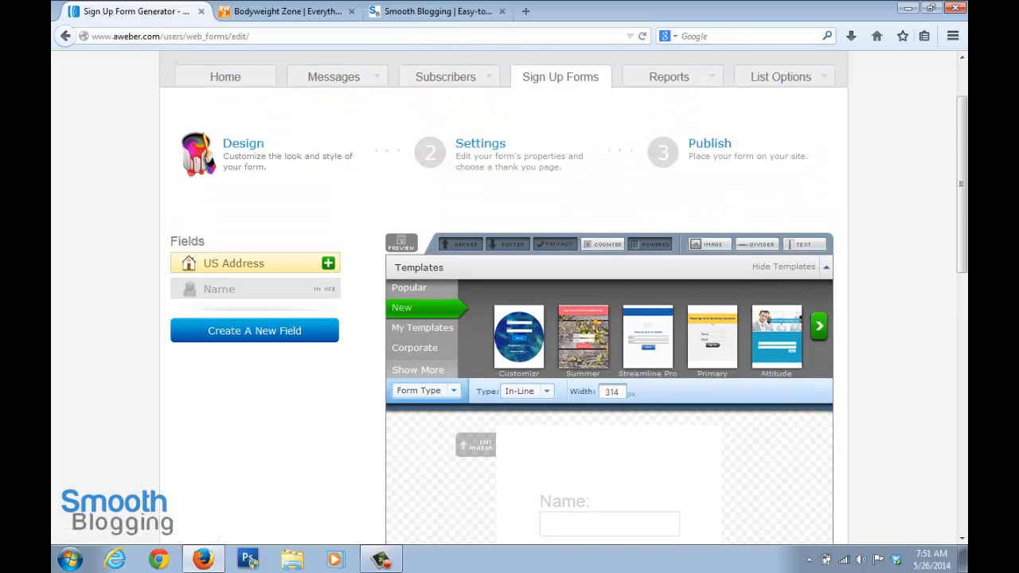
left_click(818, 324)
left_click(584, 335)
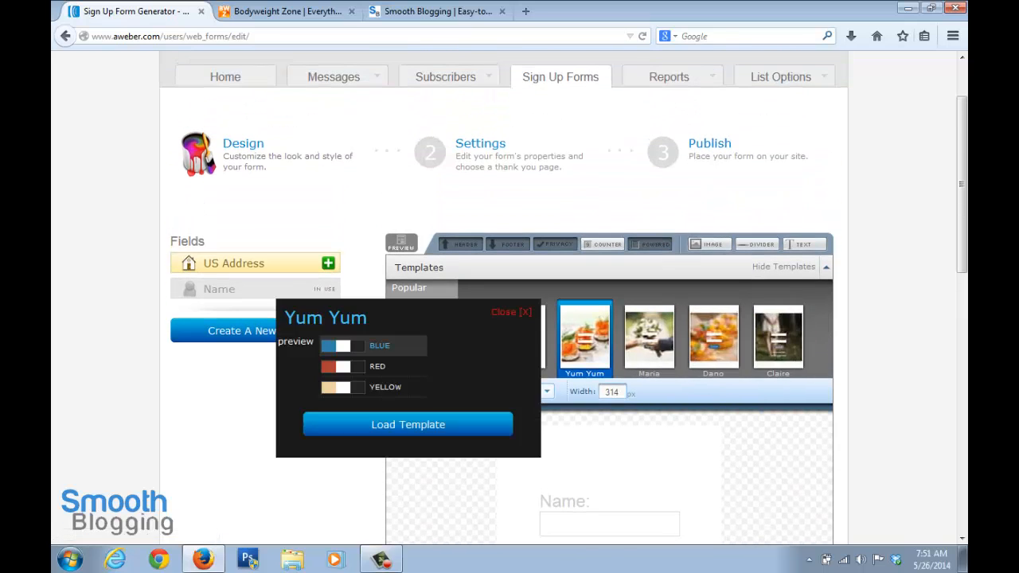
scroll(509, 297, "down", 2)
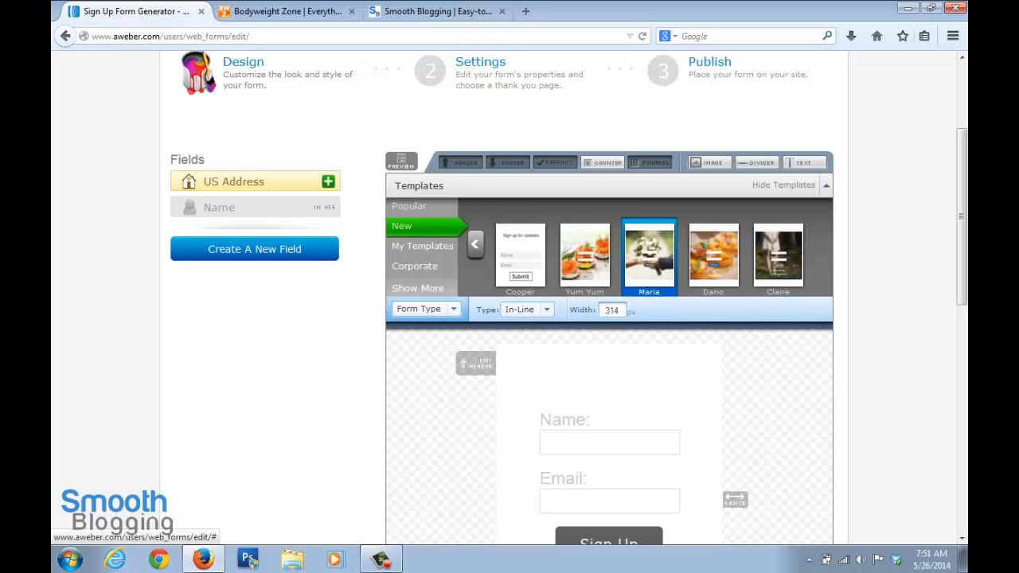
Load the Pointer template in the Alert colour scheme from the Popular templates into the sign up form.
left_click(409, 206)
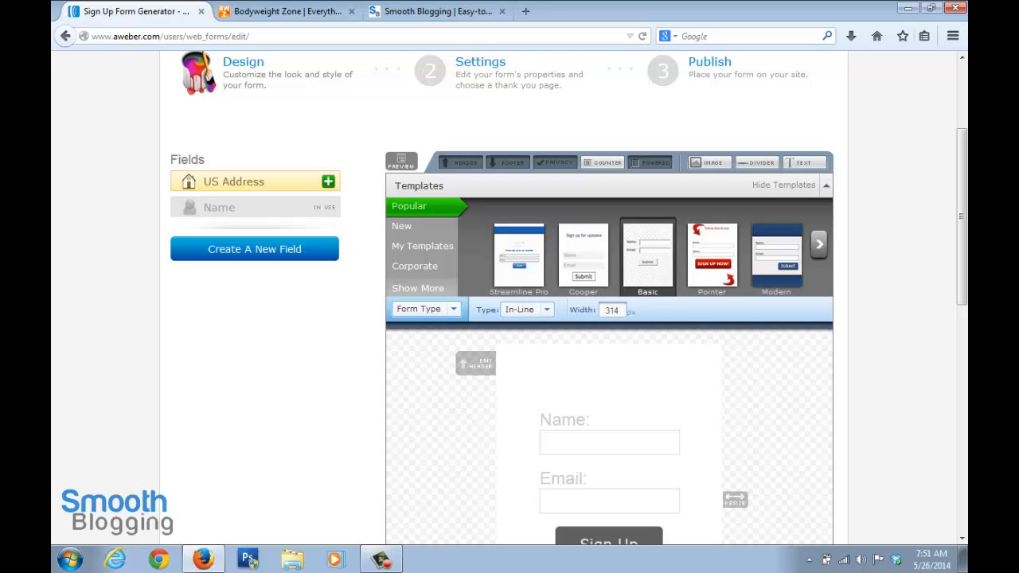
left_click(417, 288)
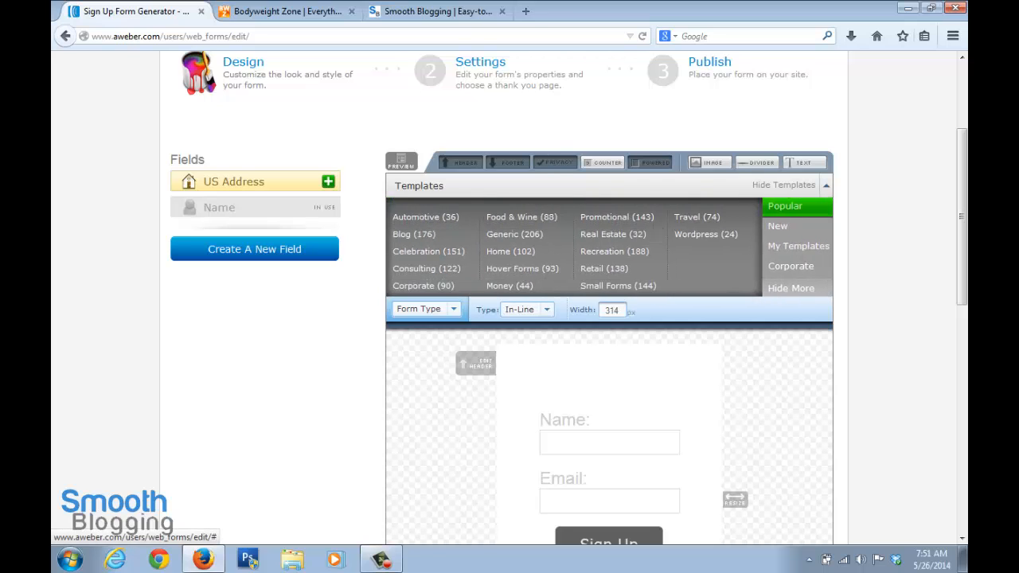
left_click(791, 288)
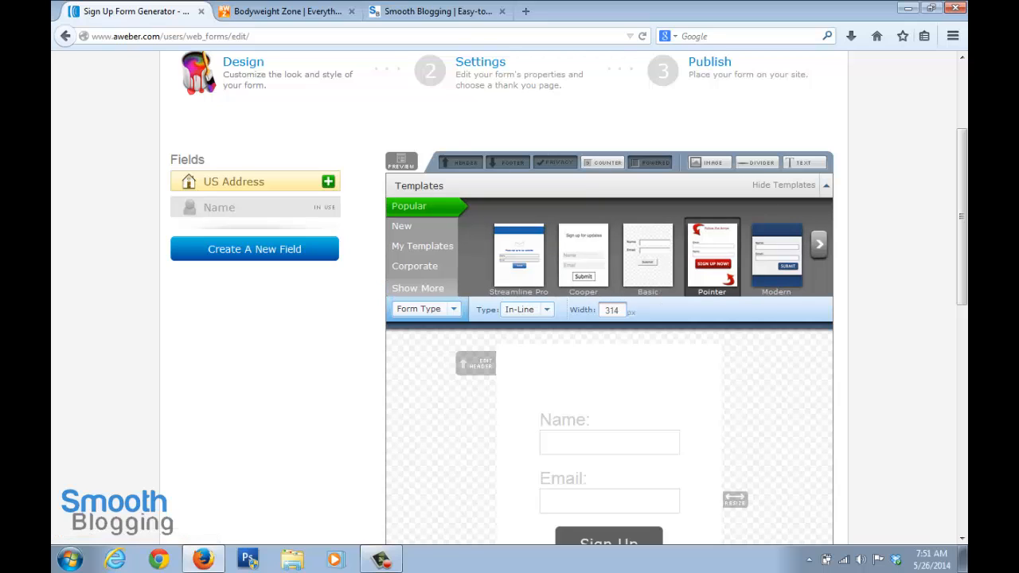
left_click(712, 255)
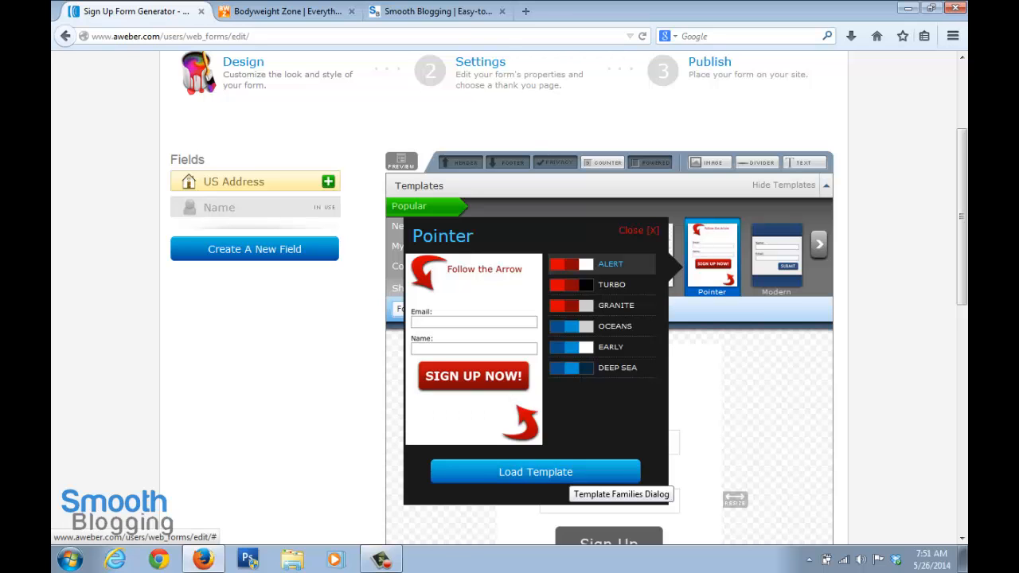
left_click(570, 475)
scroll(570, 359, "down", 2)
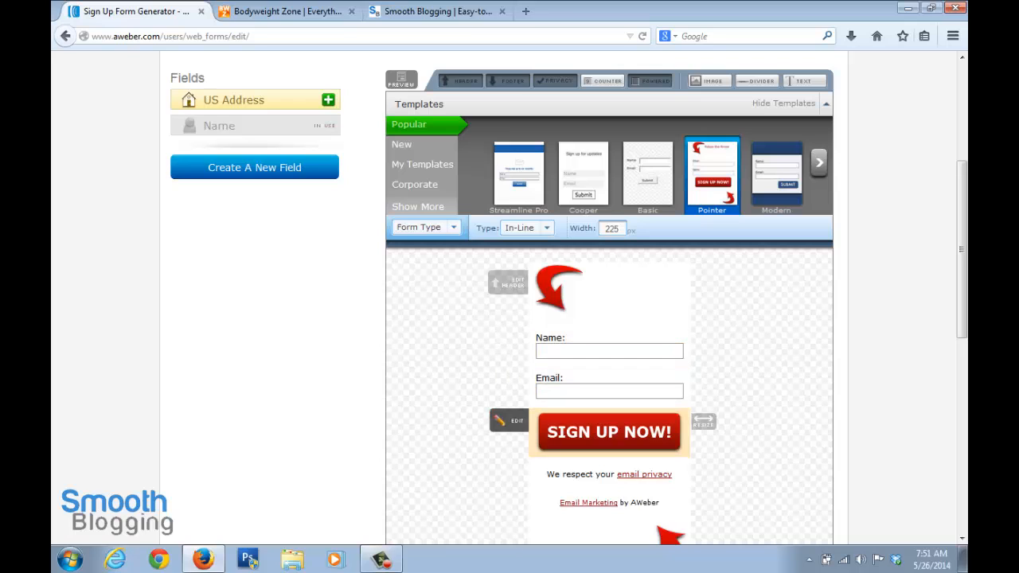
scroll(569, 298, "down", 2)
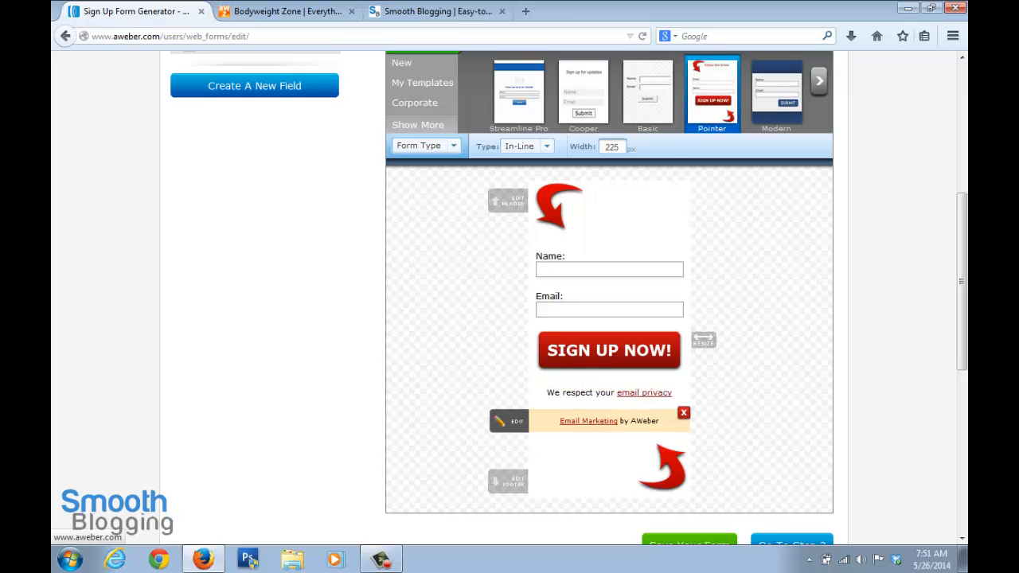
Enter "Subscribe Now" as the form's header text beside the red arrow.
scroll(569, 298, "up", 2)
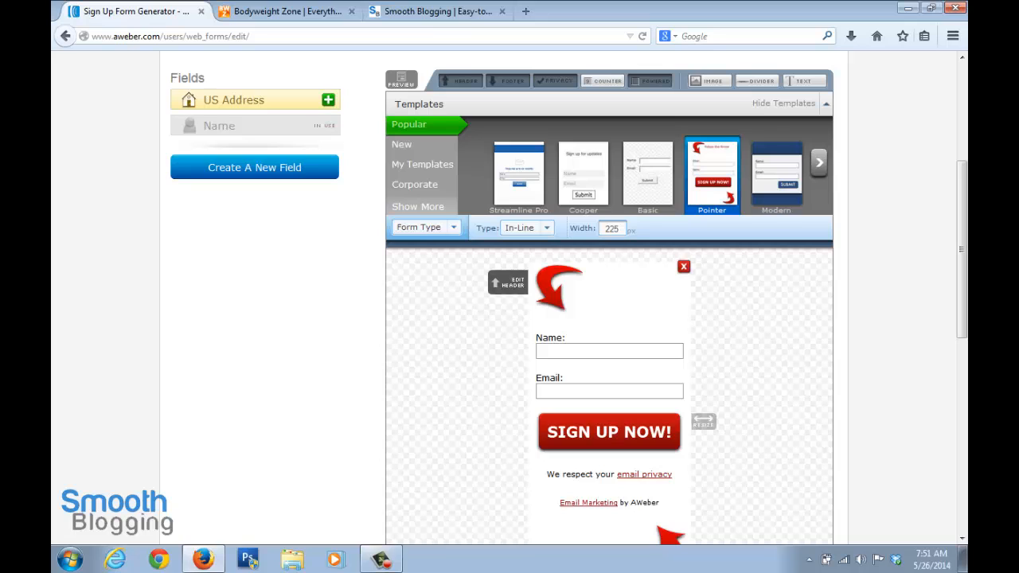
left_click(508, 283)
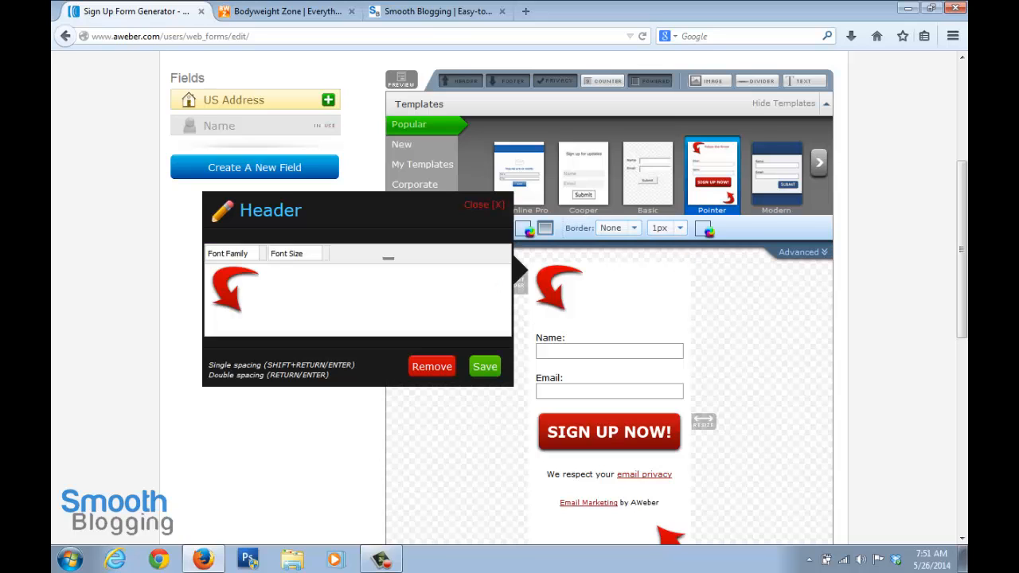
type("sdf")
key("BackSpace")
key("BackSpace")
key("BackSpace")
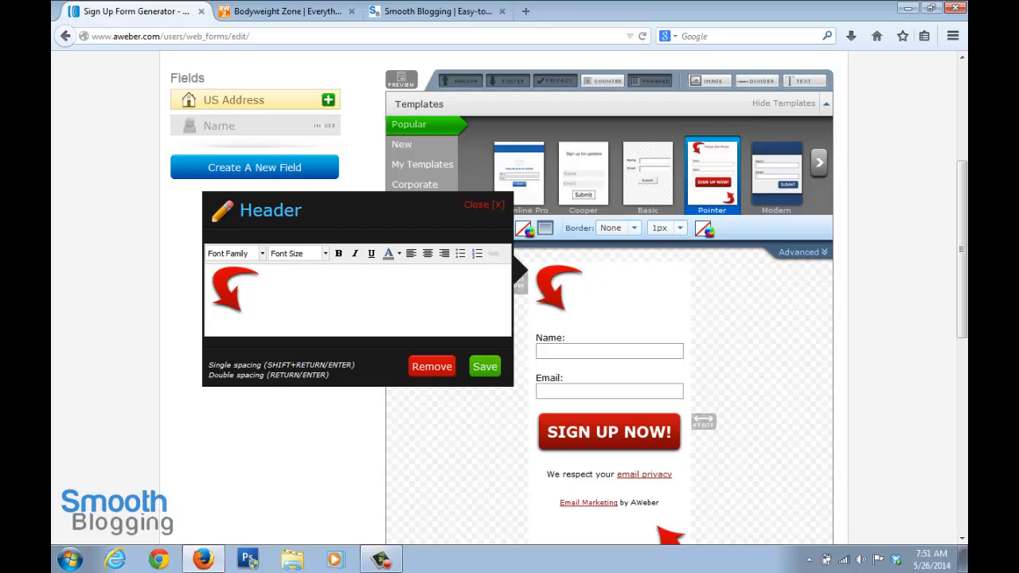
type("SUbscrin")
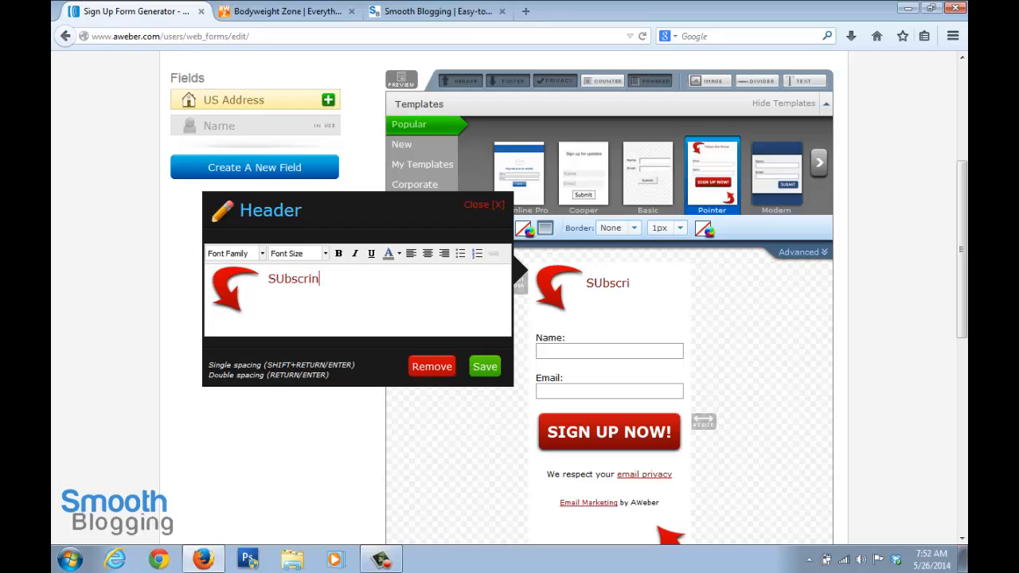
type("e Now")
left_click(286, 278)
key("BackSpace")
type("u")
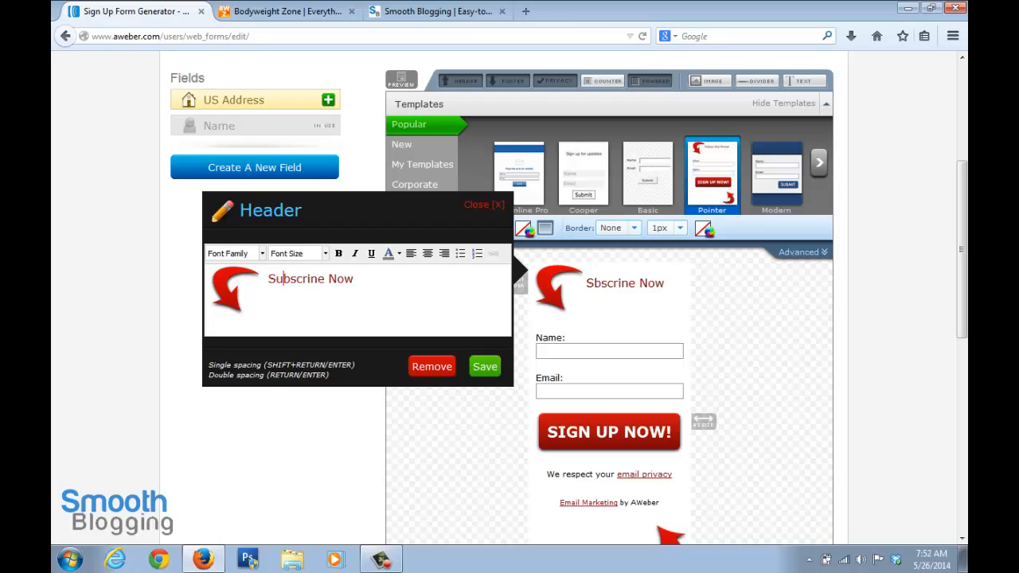
key("Delete")
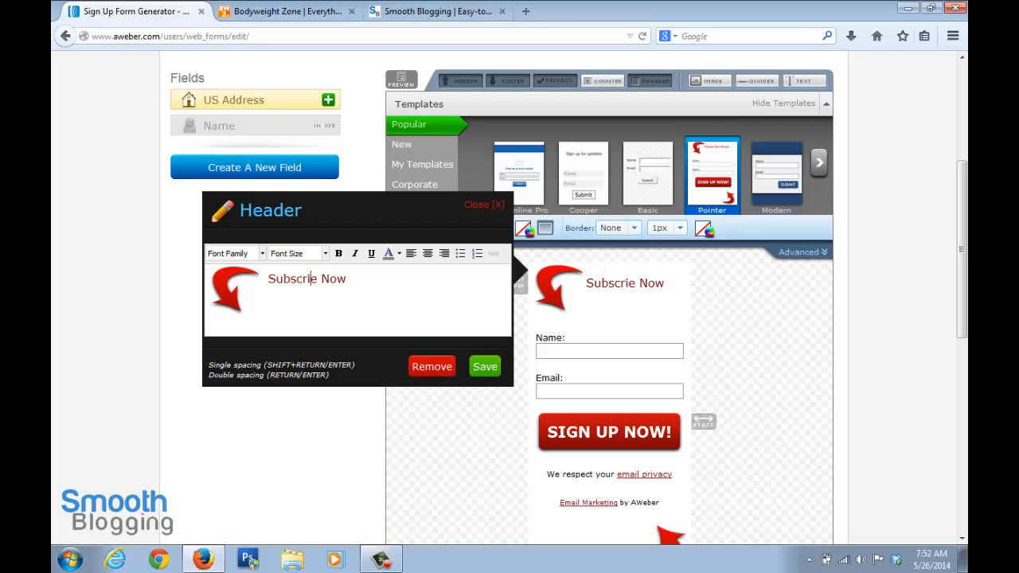
type("b")
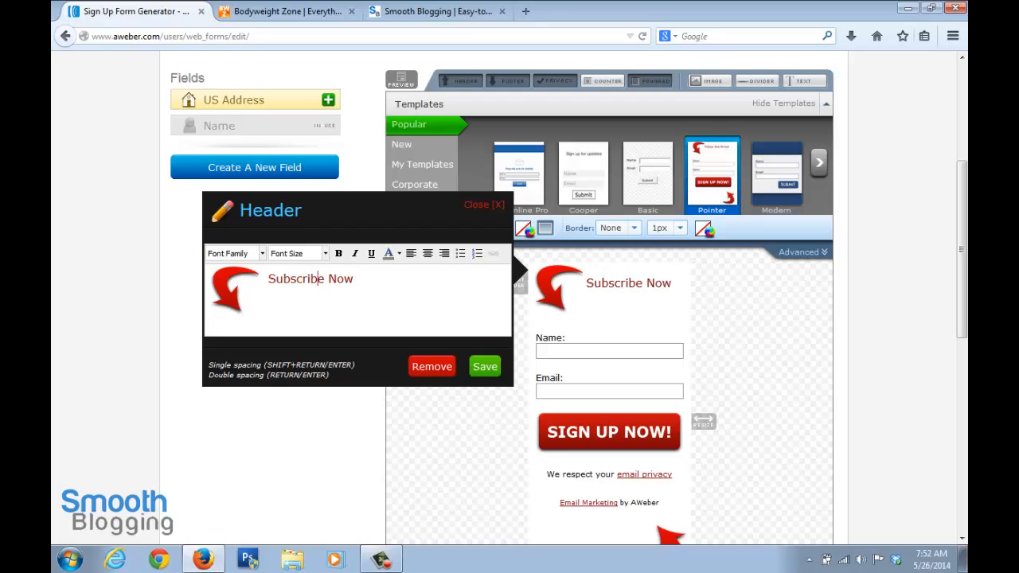
Make the "Subscribe Now" header text bold and save the header.
left_click_drag(355, 279, 267, 279)
left_click(338, 254)
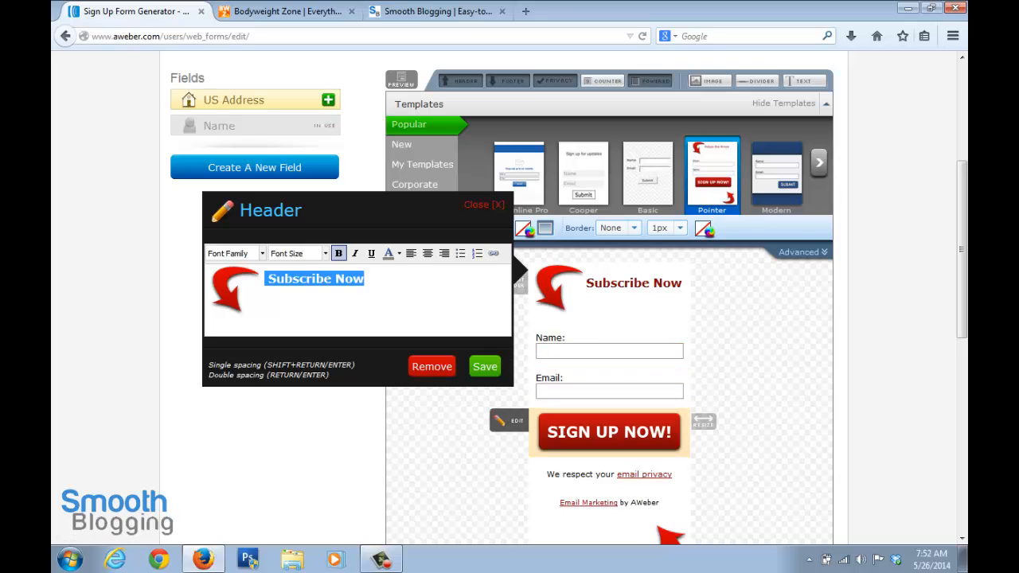
left_click(485, 366)
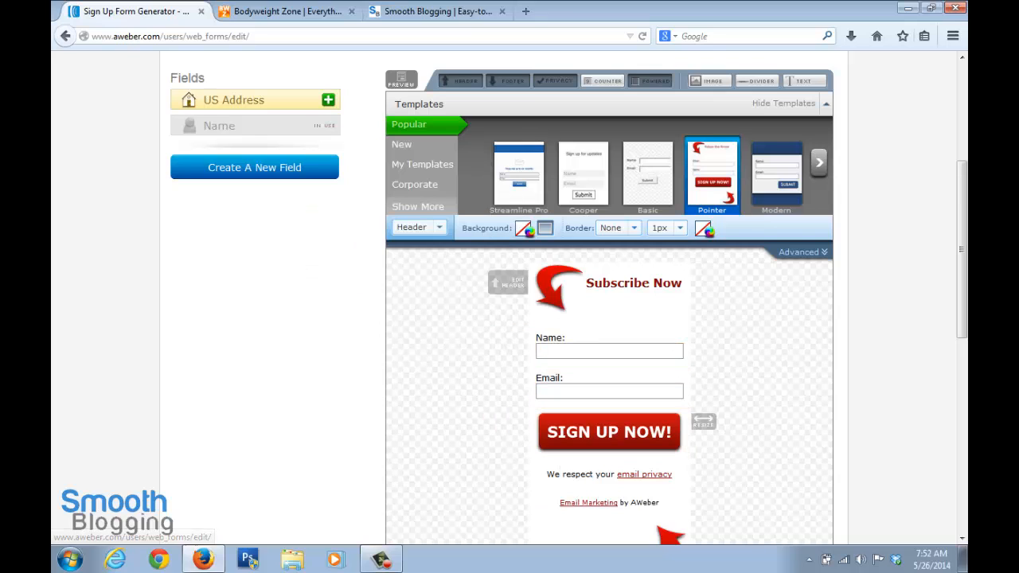
Compare the form design with the Smooth Blogging sidebar opt-in form and the Bodyweight Zone blog, then return to the form generator.
scroll(569, 302, "down", 2)
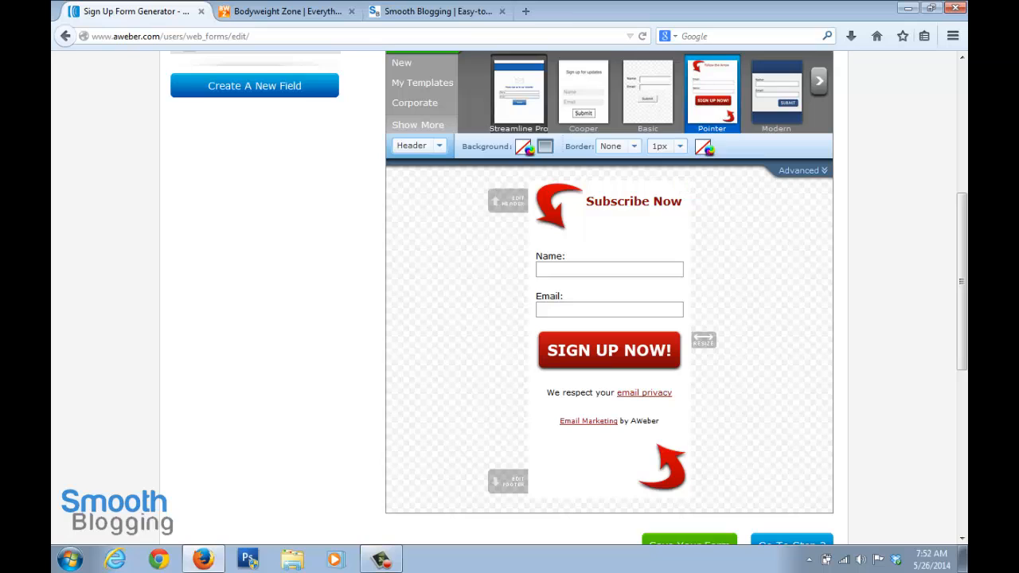
left_click(433, 11)
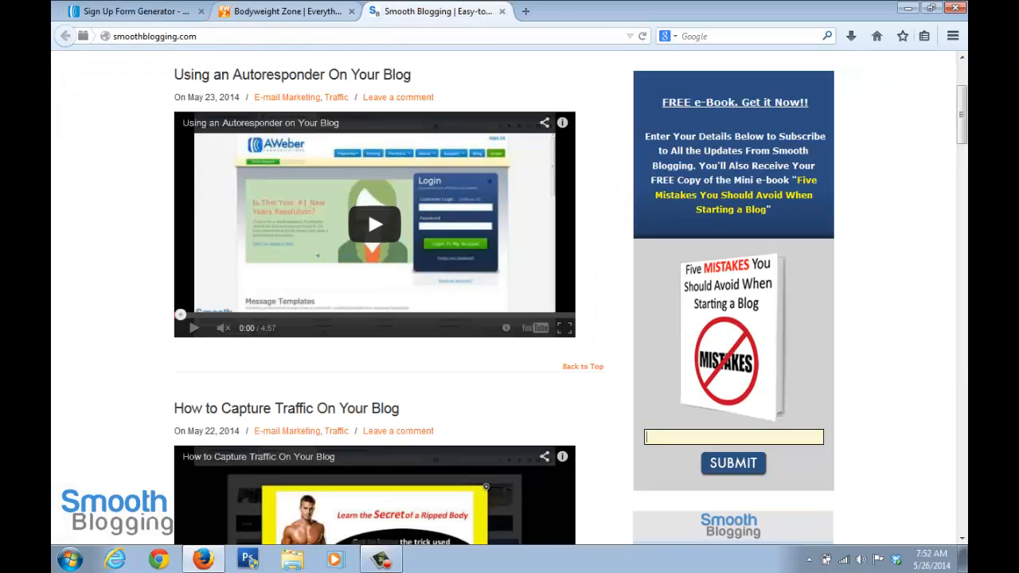
left_click(287, 11)
left_click(136, 11)
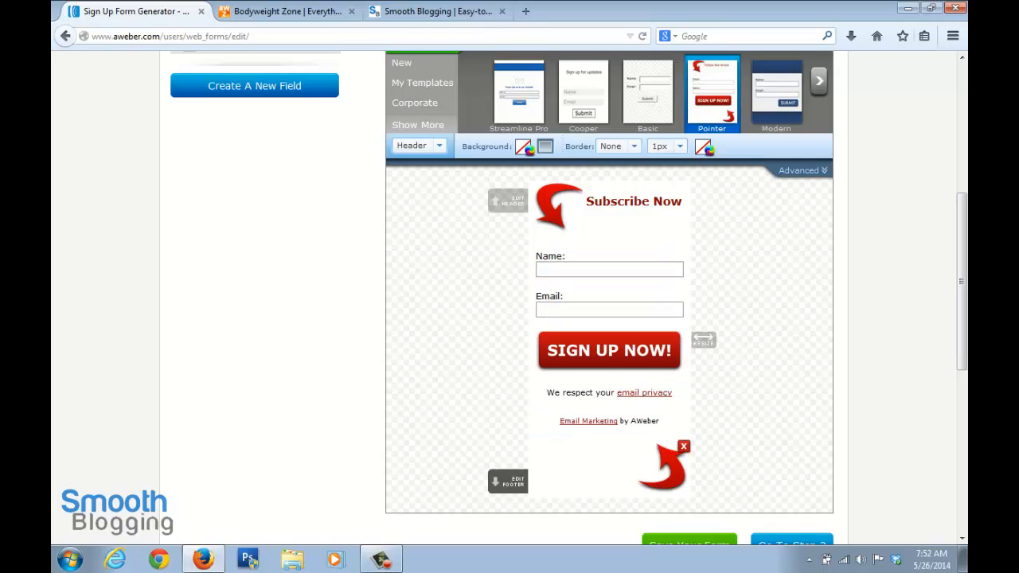
scroll(609, 319, "up", 2)
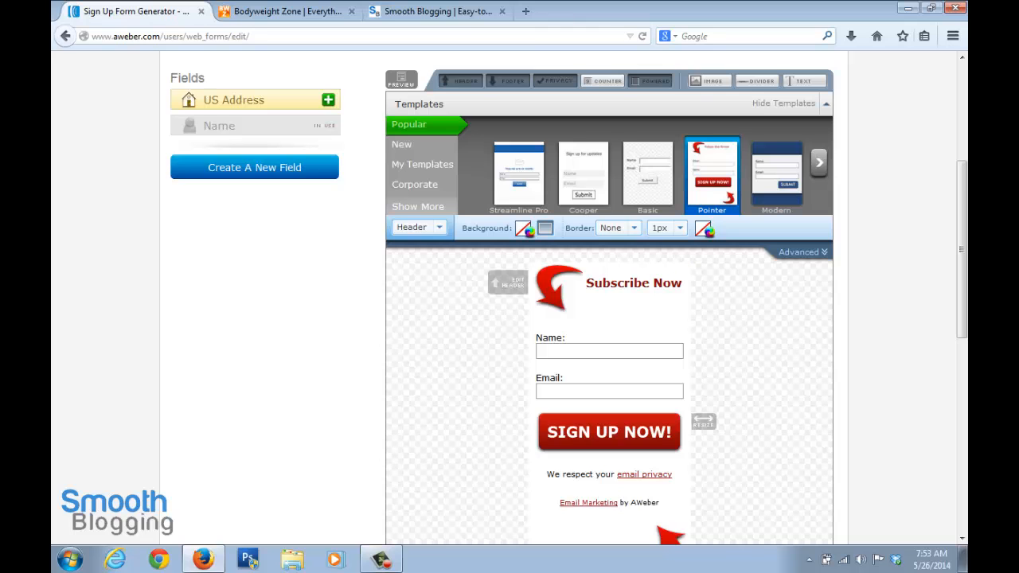
scroll(609, 382, "down", 2)
scroll(609, 351, "up", 2)
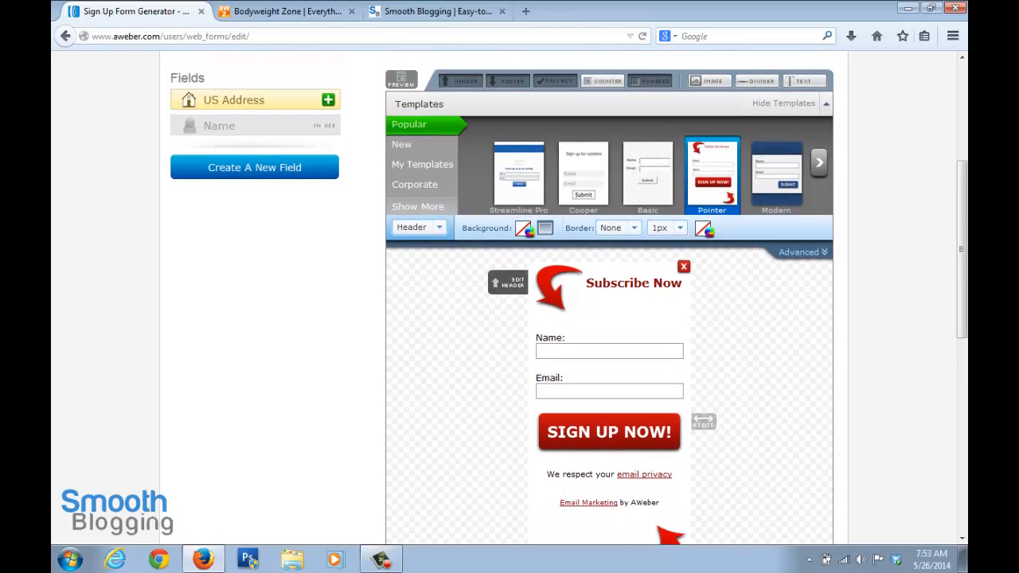
scroll(609, 382, "up", 2)
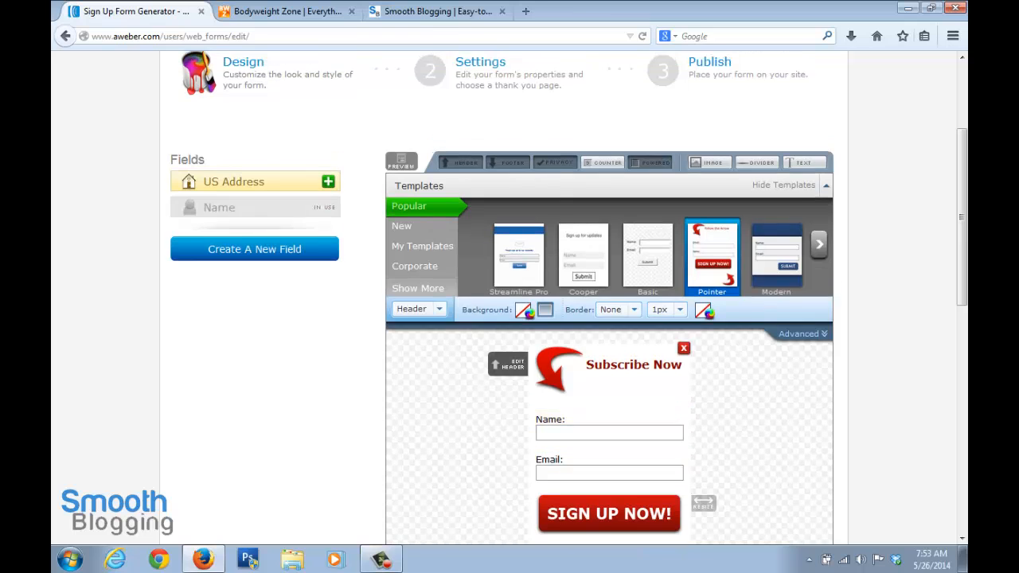
scroll(609, 383, "down", 4)
scroll(609, 318, "down", 4)
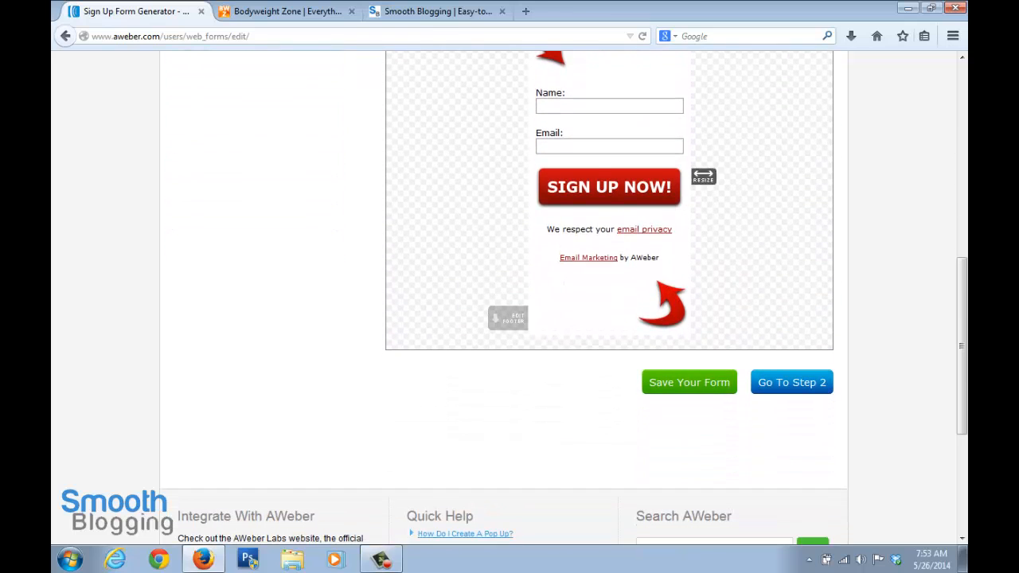
scroll(609, 318, "up", 5)
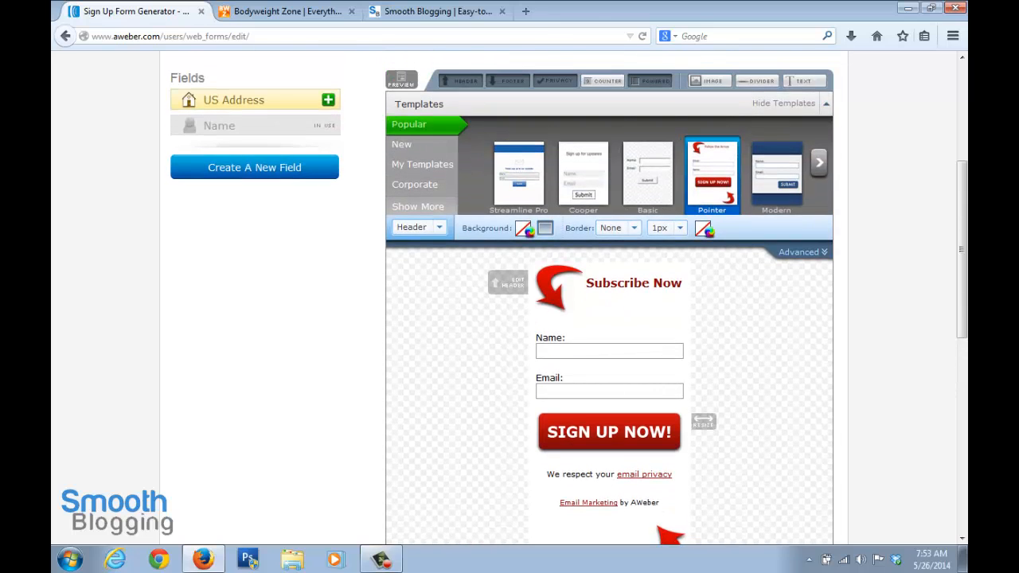
Check the Bodyweight Zone blog's sidebar space, then set the in-line sign up form's width to 250 px.
left_click(287, 12)
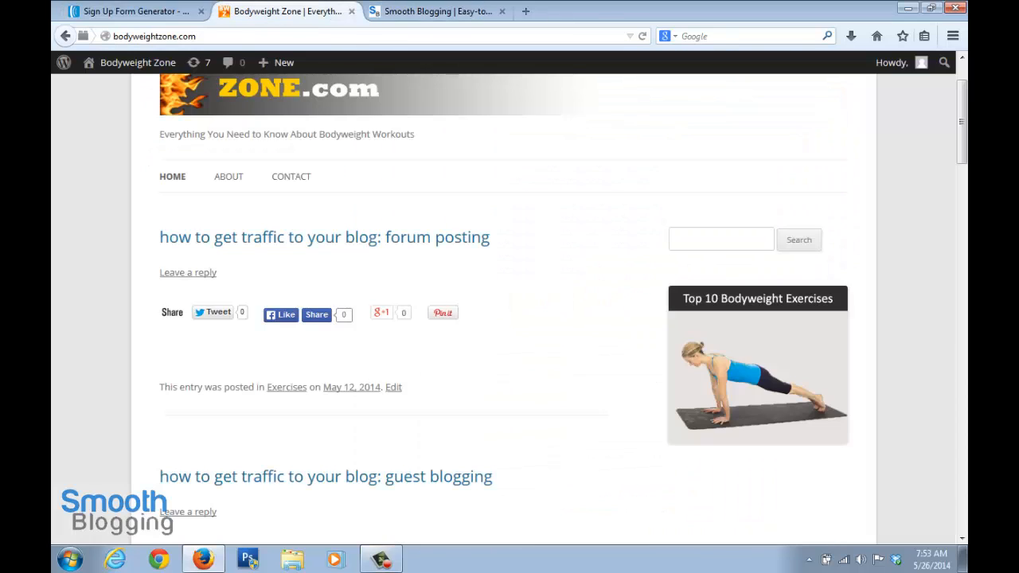
scroll(509, 311, "down", 3)
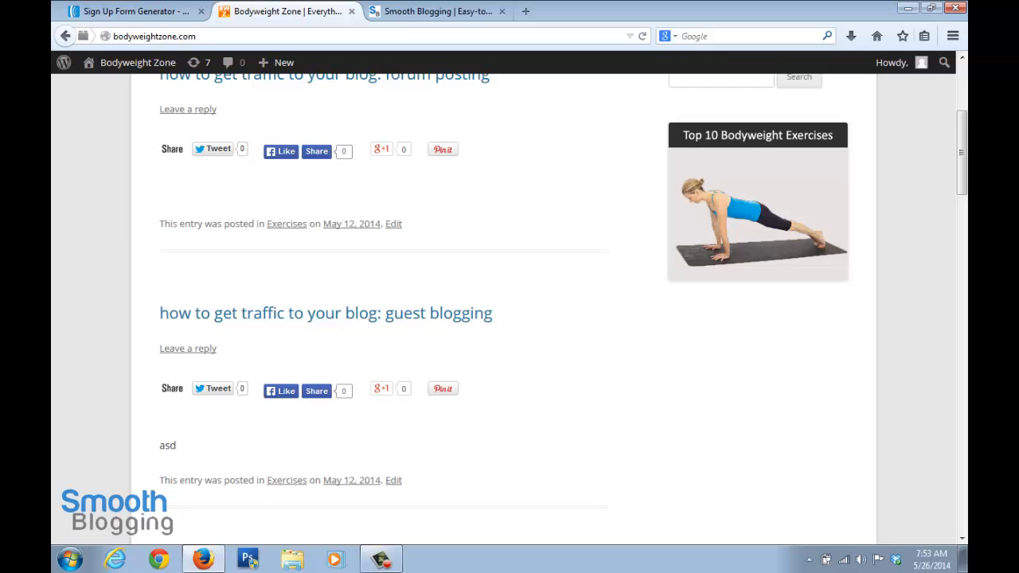
scroll(756, 239, "up", 2)
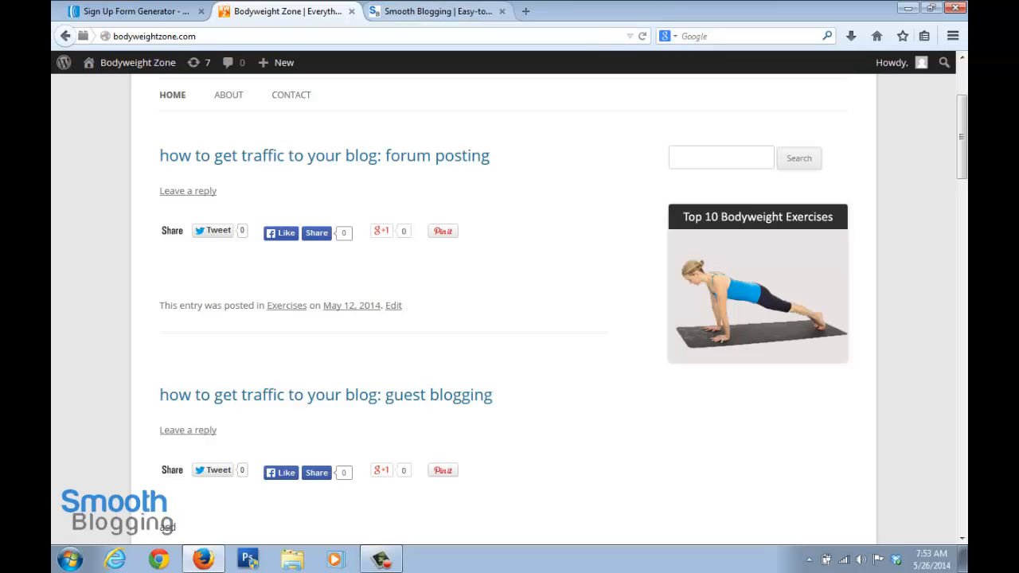
key("ctrl+shift+Tab")
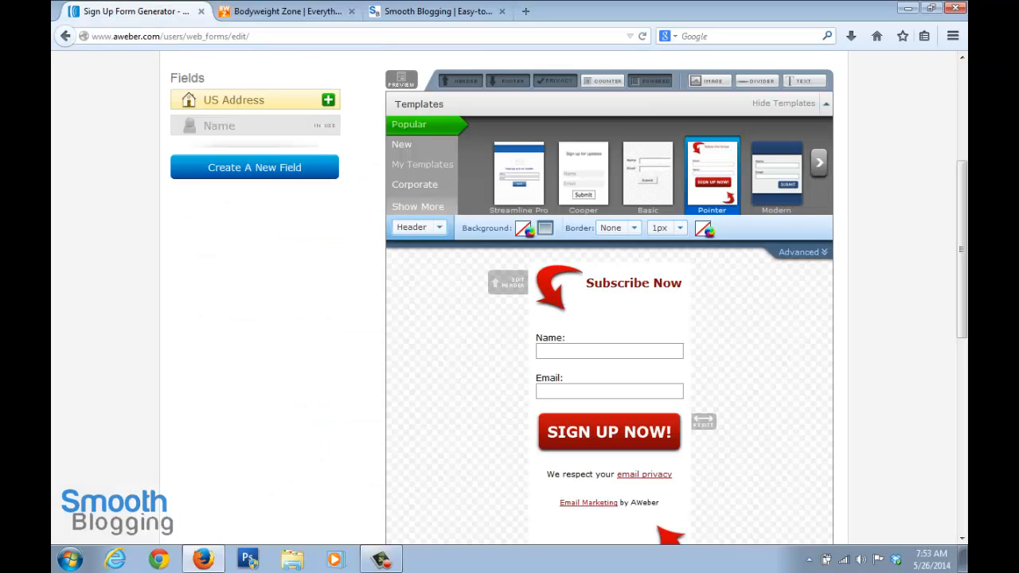
left_click(418, 228)
key("Return")
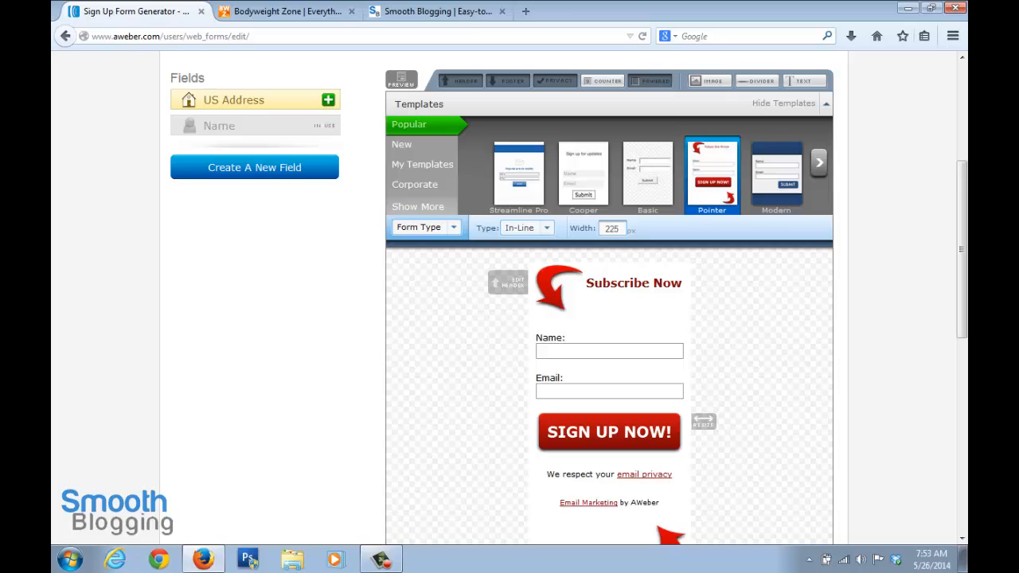
left_click(426, 227)
left_click(426, 226)
left_click_drag(609, 228, 619, 229)
type("50")
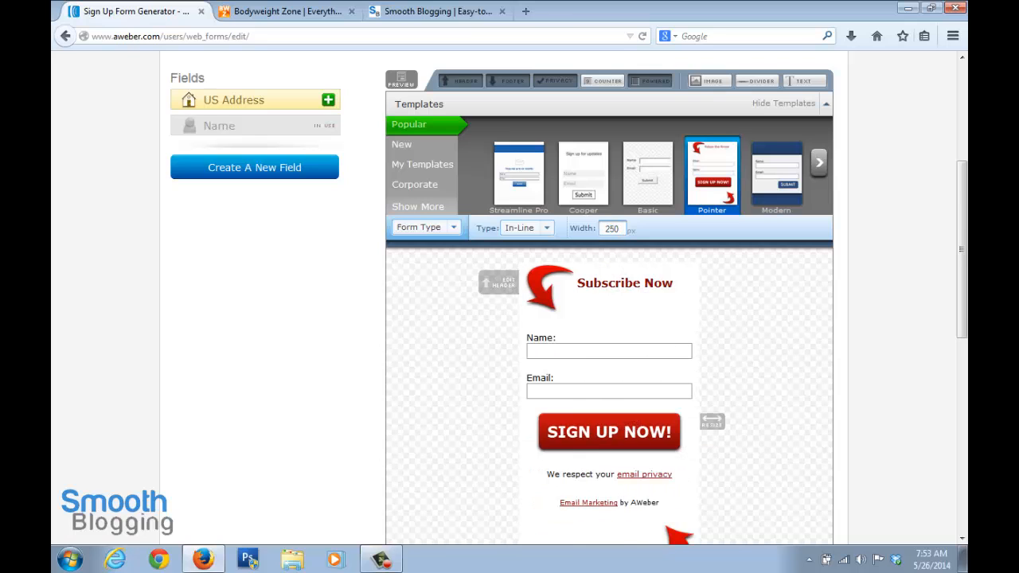
Save the form design and continue through the Settings stage with its default options to the Publish stage.
scroll(509, 298, "down", 4)
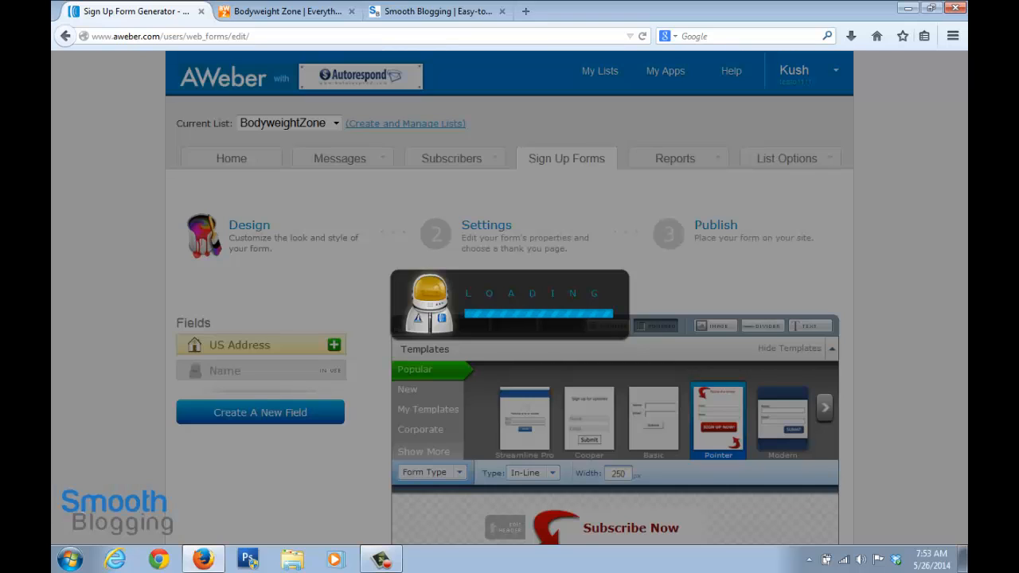
scroll(510, 298, "down", 8)
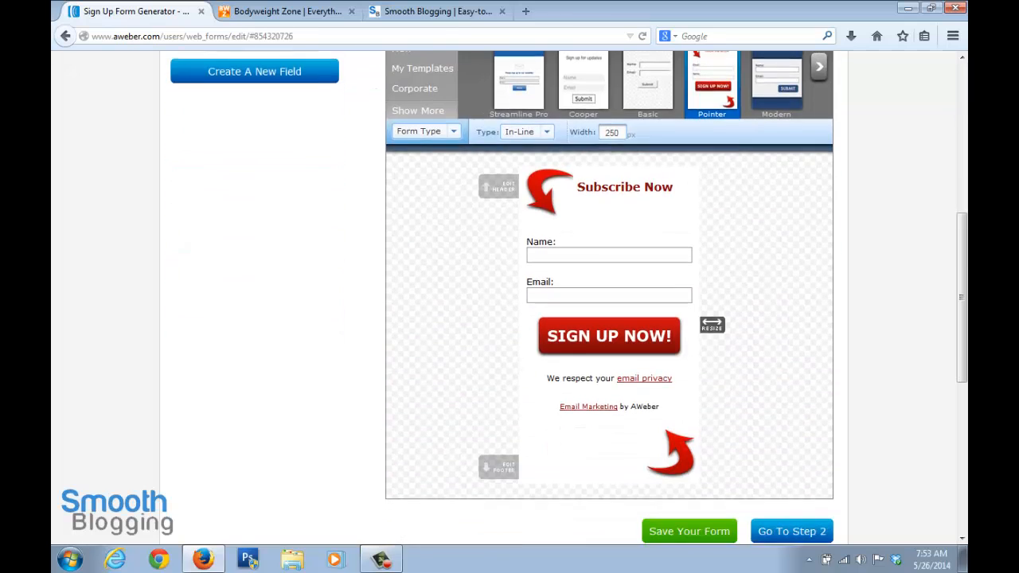
left_click(792, 373)
scroll(510, 297, "down", 5)
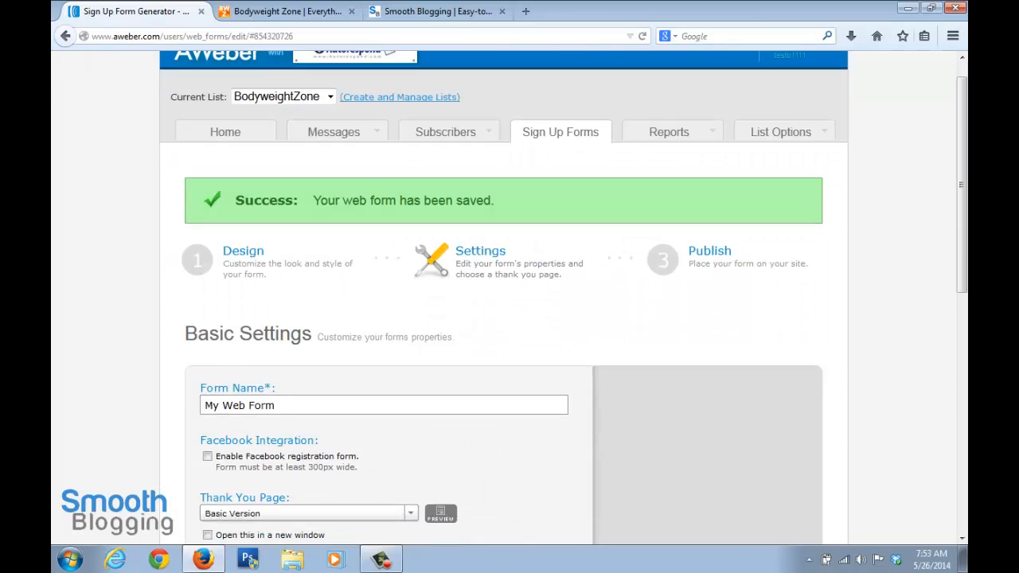
scroll(510, 298, "down", 1)
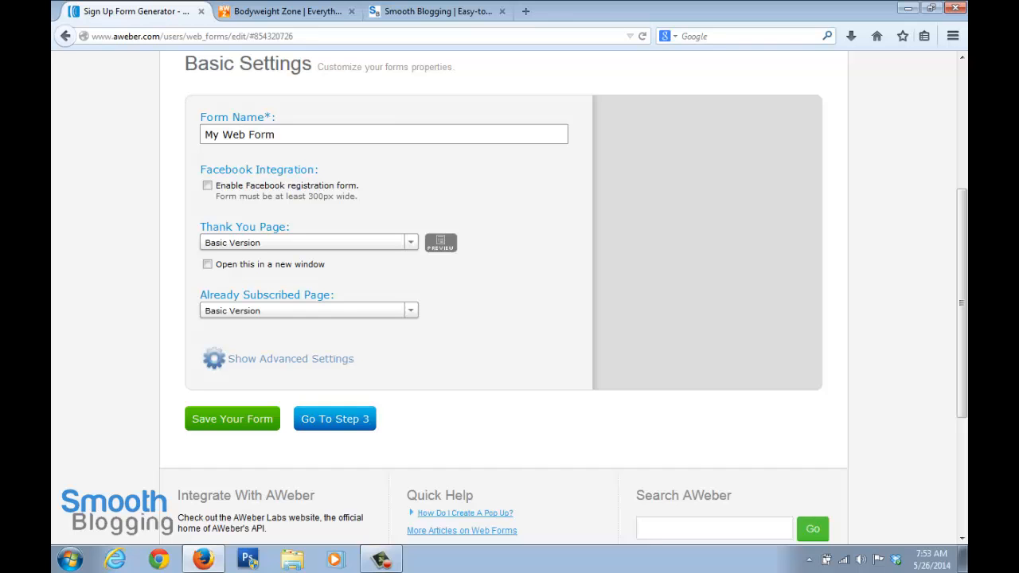
scroll(510, 298, "down", 2)
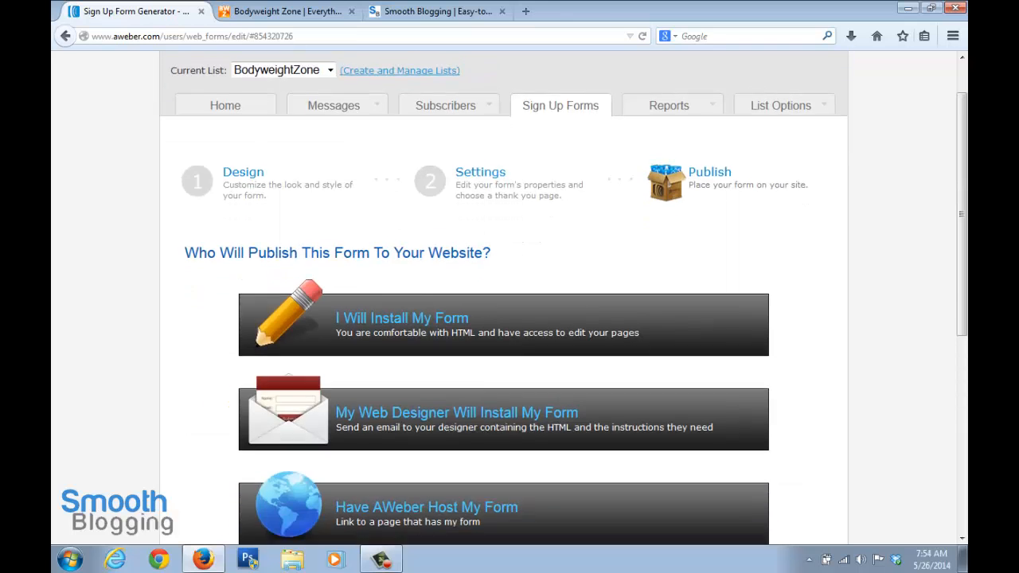
Choose to install the form yourself and copy the complete Raw HTML Version code.
left_click(402, 289)
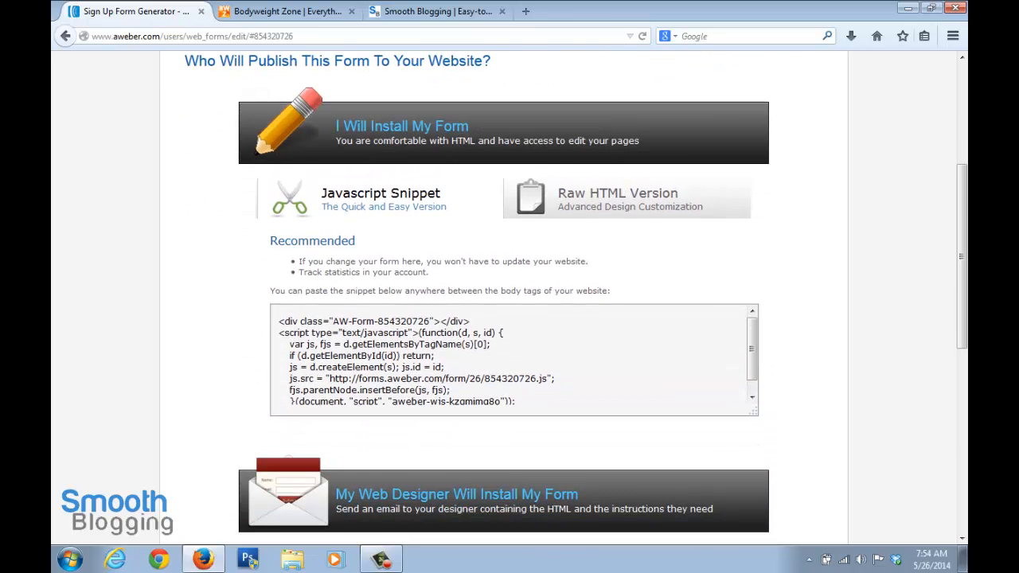
left_click(618, 197)
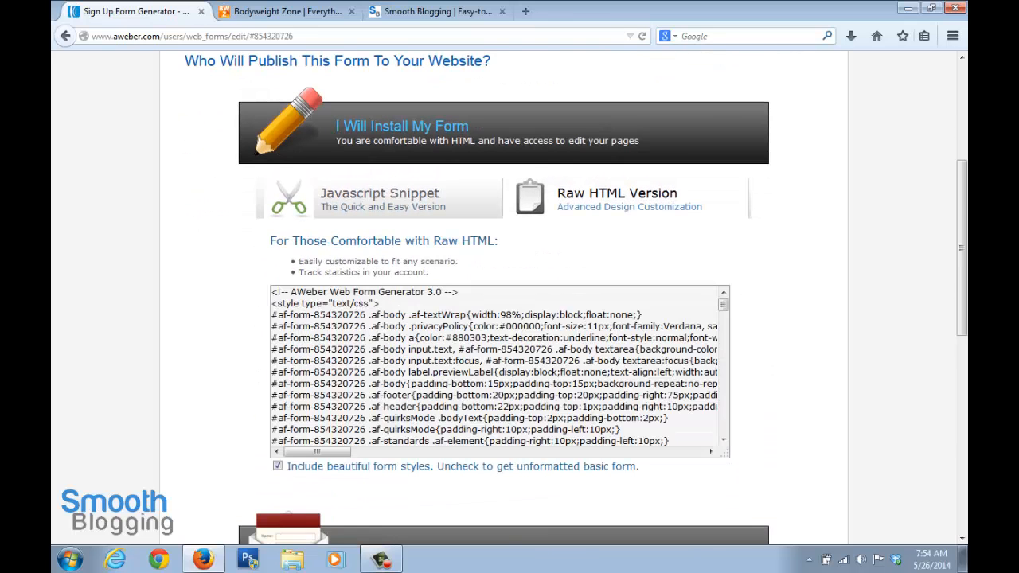
left_click(509, 328)
right_click(510, 328)
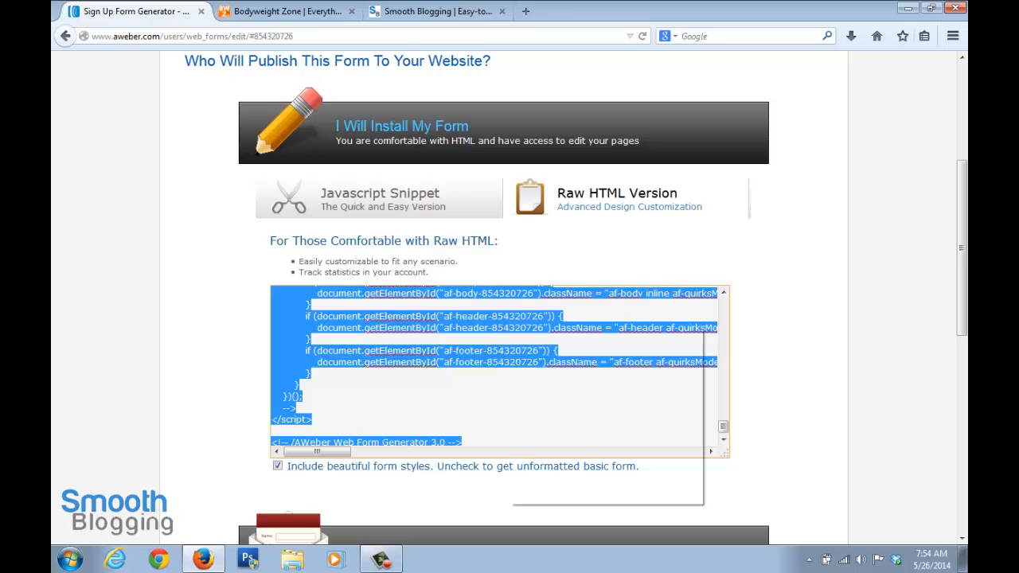
left_click(543, 372)
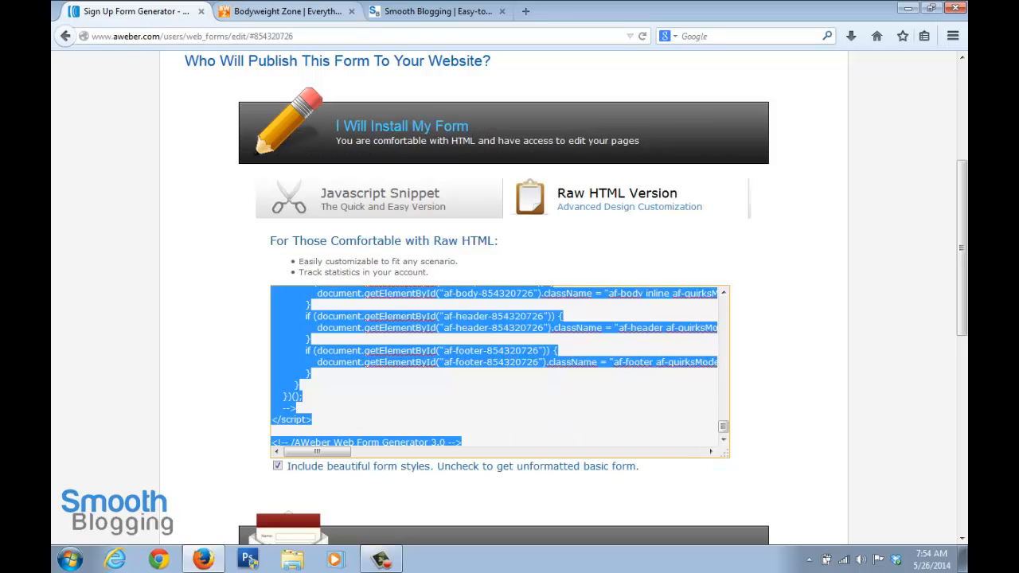
Switch to the Bodyweight Zone blog and open the Widgets page of its WordPress dashboard.
key("ctrl+Tab")
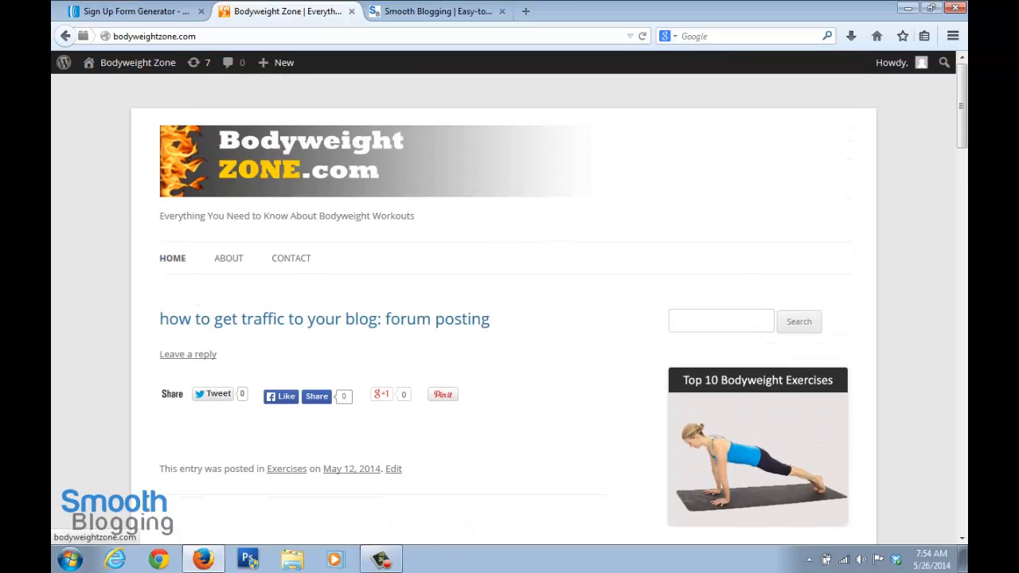
mouse_move(138, 62)
left_click(108, 88)
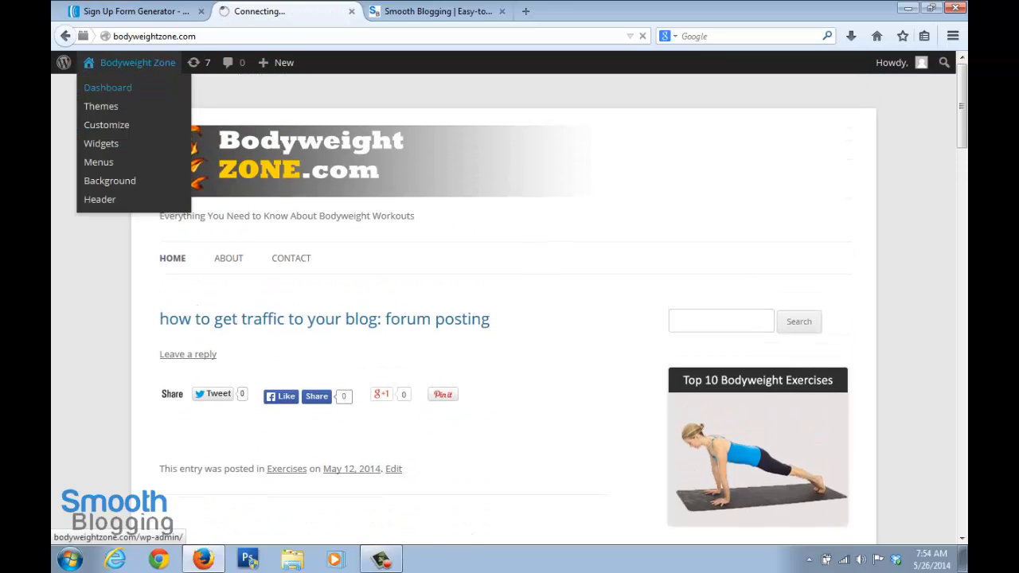
scroll(509, 309, "down", 2)
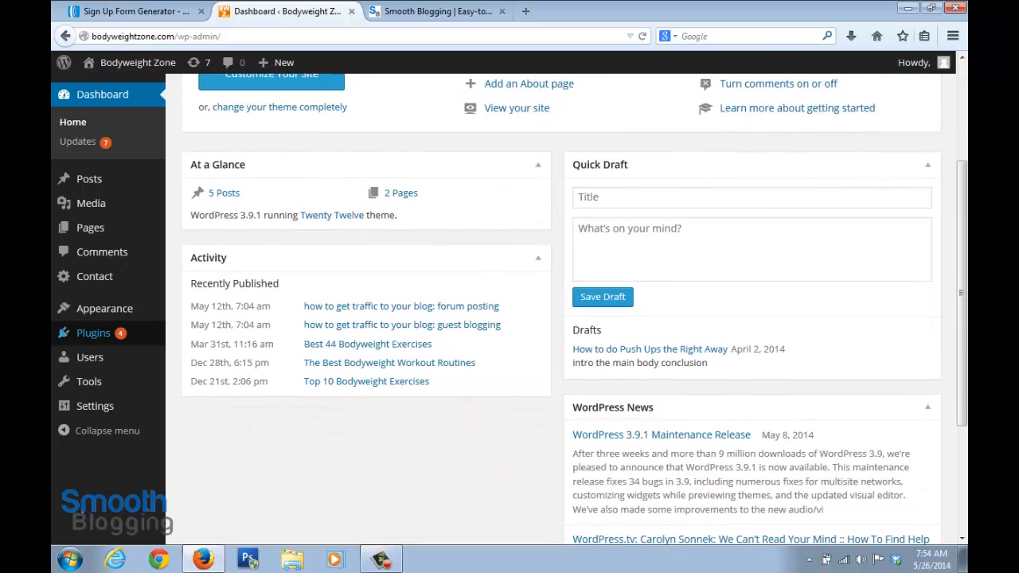
mouse_move(104, 308)
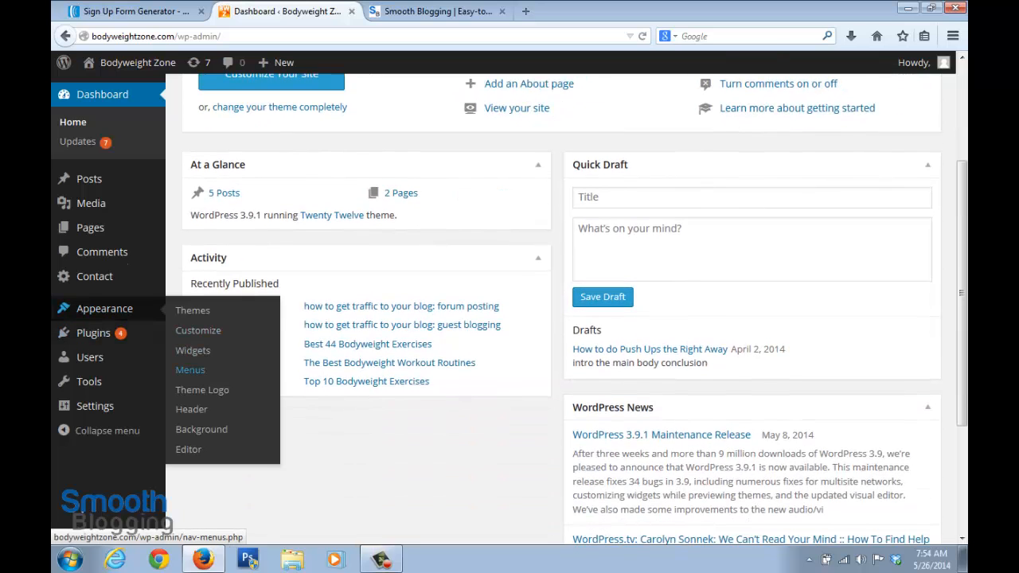
left_click(193, 350)
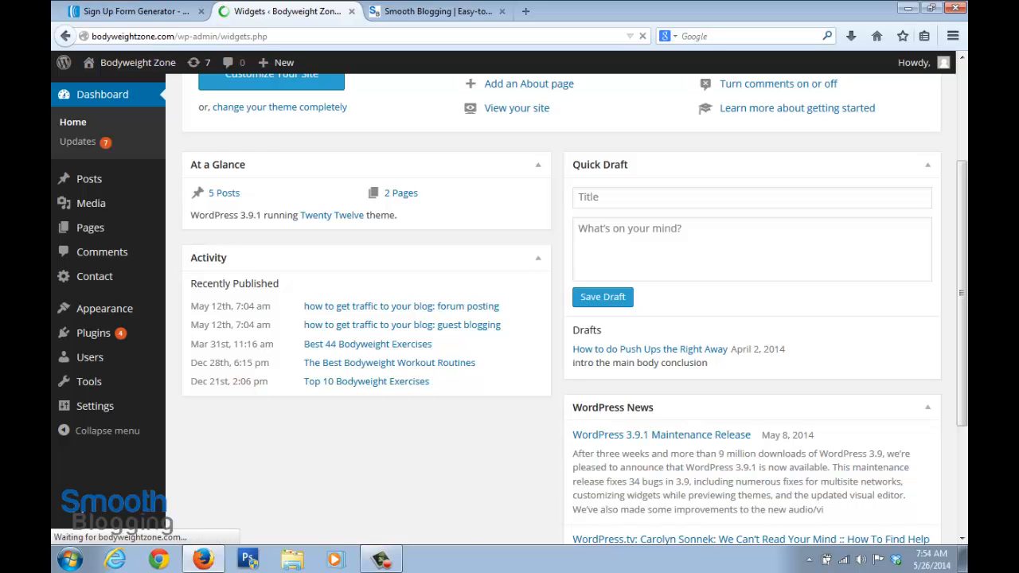
scroll(557, 319, "down", 2)
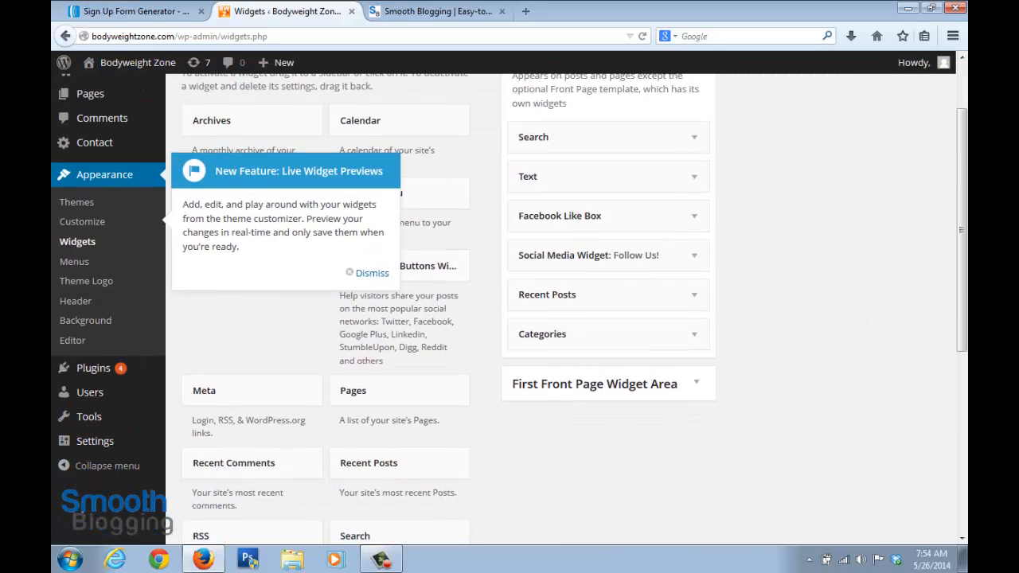
scroll(608, 334, "up", 2)
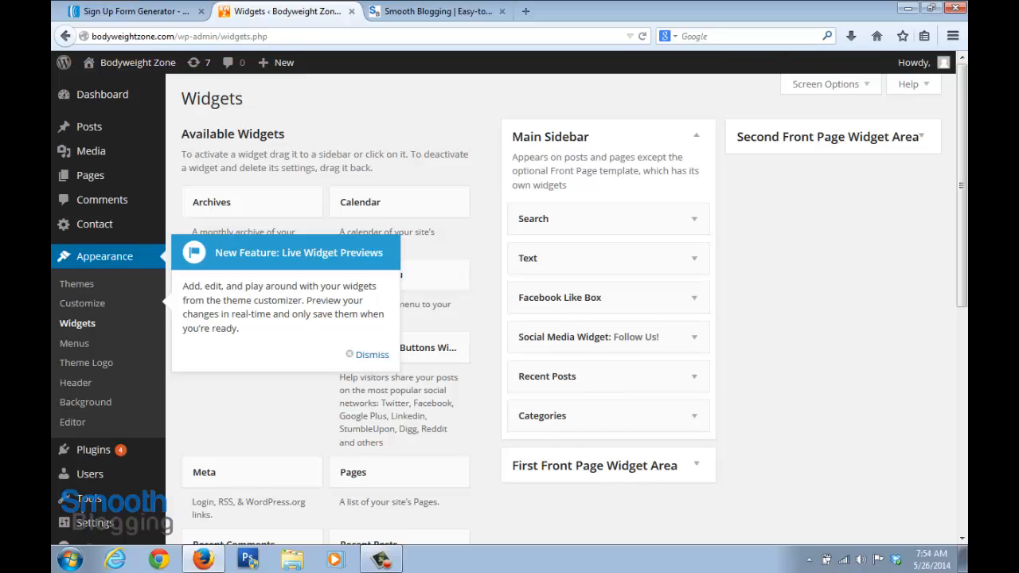
Open the blog's home page in a separate tab, compare its sidebar with the Main Sidebar widgets, and return to the Widgets page.
mouse_move(132, 63)
right_click(156, 84)
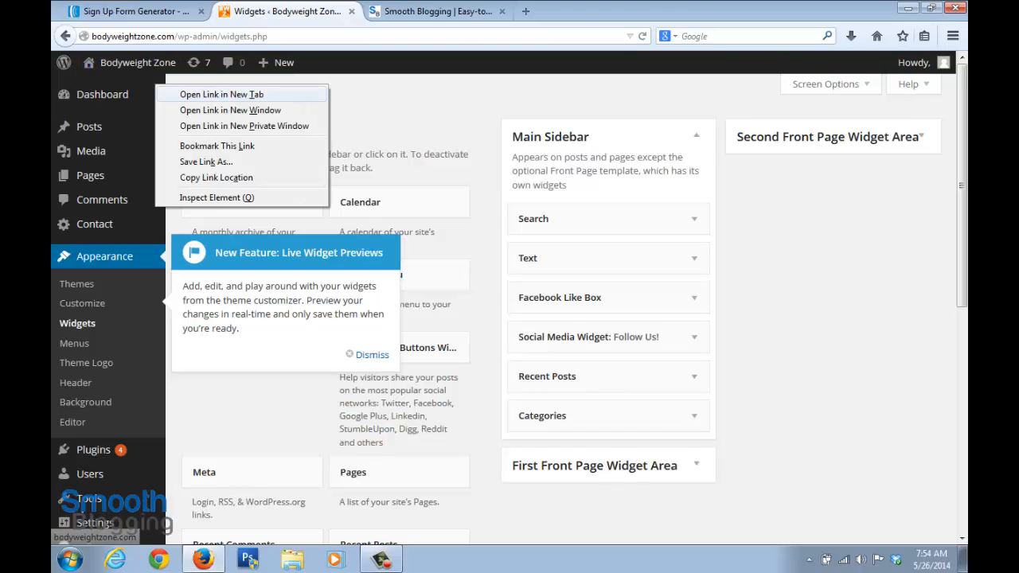
left_click(222, 94)
left_click(433, 11)
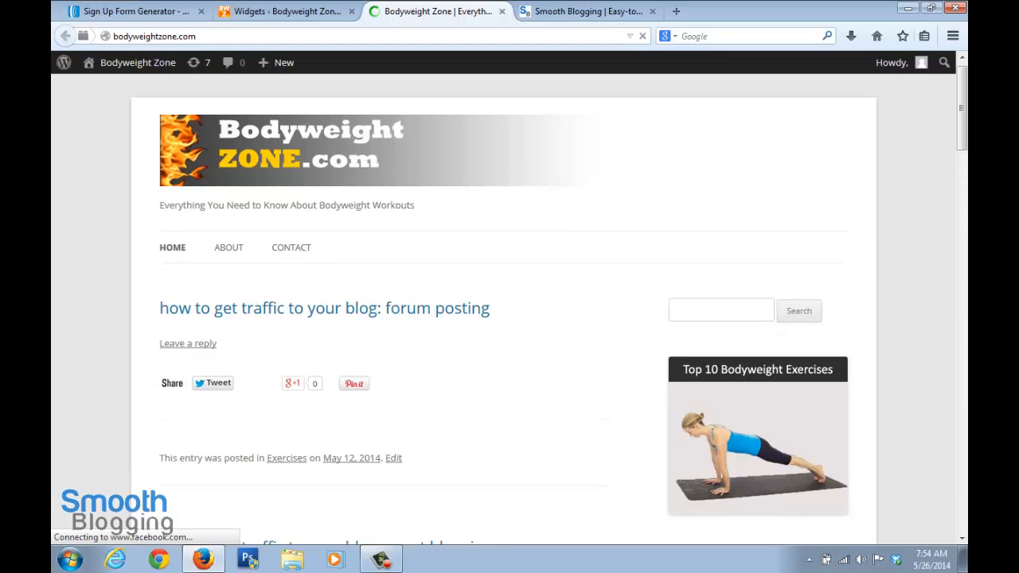
scroll(509, 303, "down", 4)
key("ctrl+Page_Up")
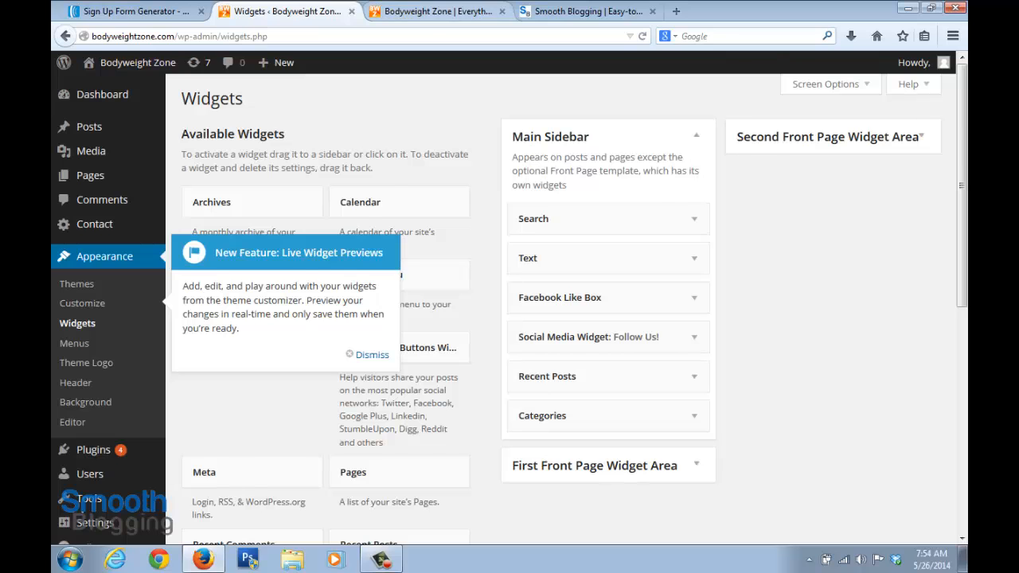
key("ctrl+Page_Down")
scroll(510, 309, "up", 2)
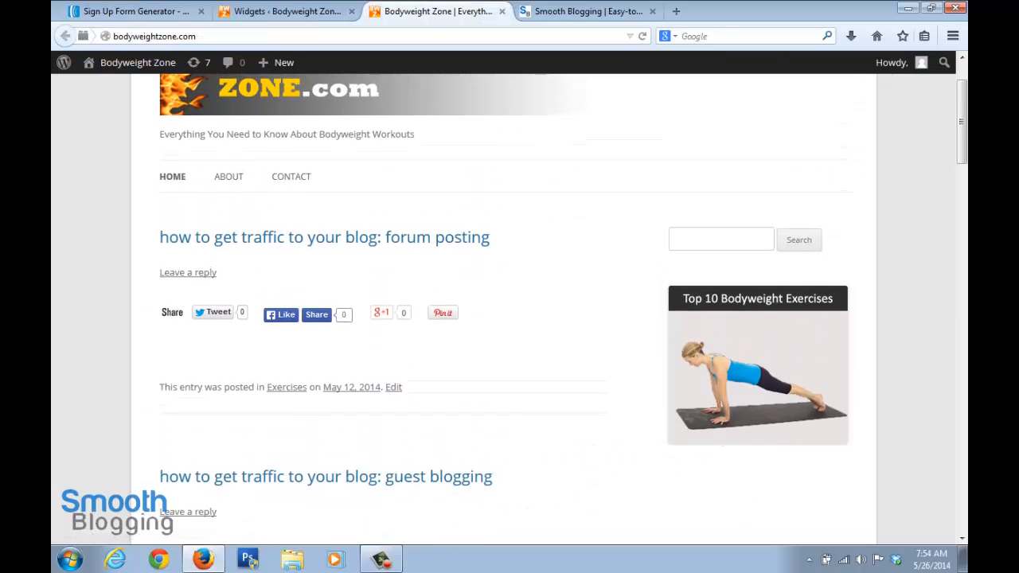
scroll(510, 309, "up", 2)
key("ctrl+Page_Up")
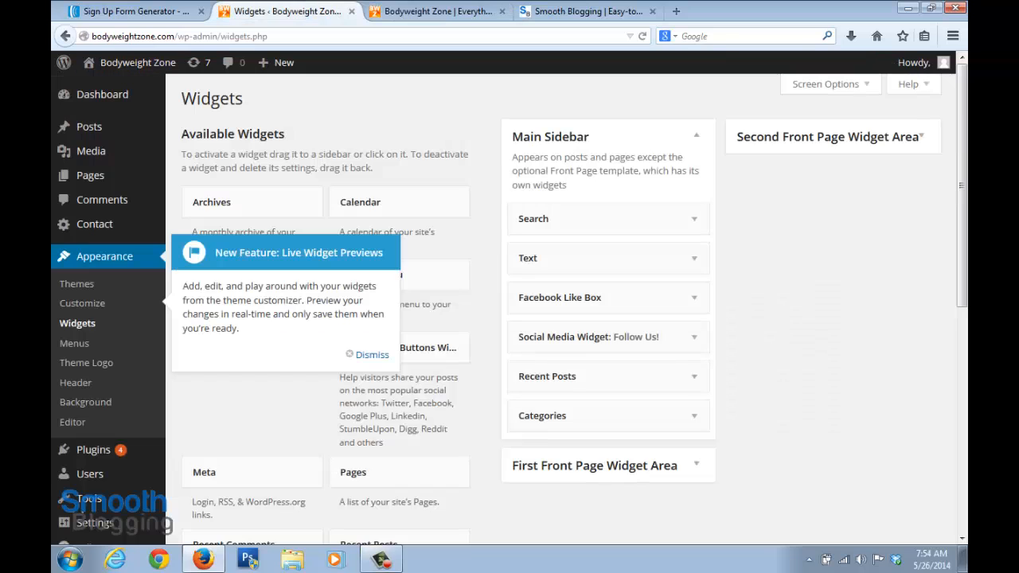
Add a new Text widget to the Main Sidebar directly below the Search widget.
scroll(509, 309, "down", 5)
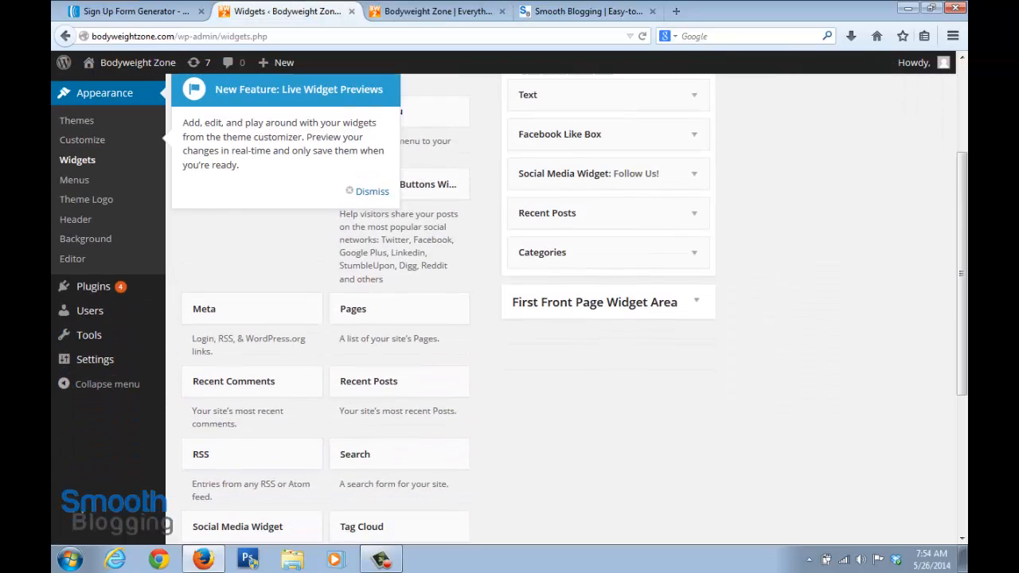
left_click_drag(201, 368, 530, 255)
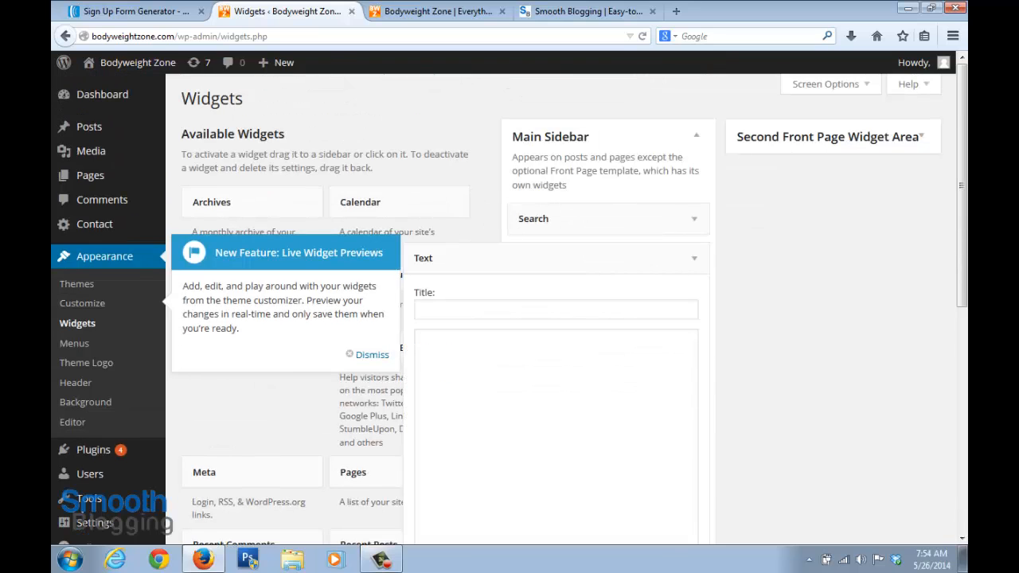
scroll(509, 309, "down", 2)
Paste the copied AWeber form code into the new Text widget's content and save the widget.
left_click(422, 258)
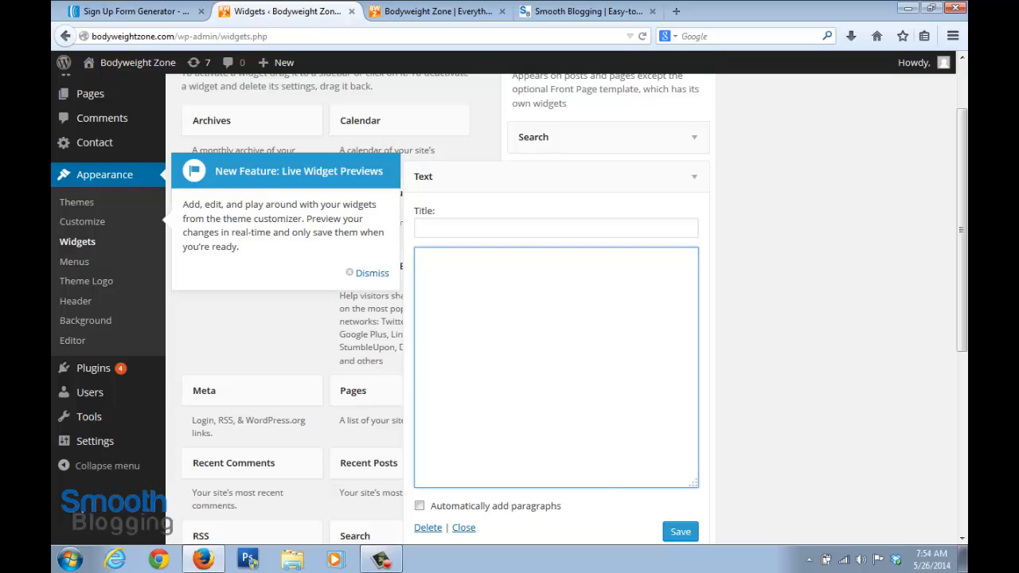
key("ctrl+v")
scroll(510, 309, "down", 2)
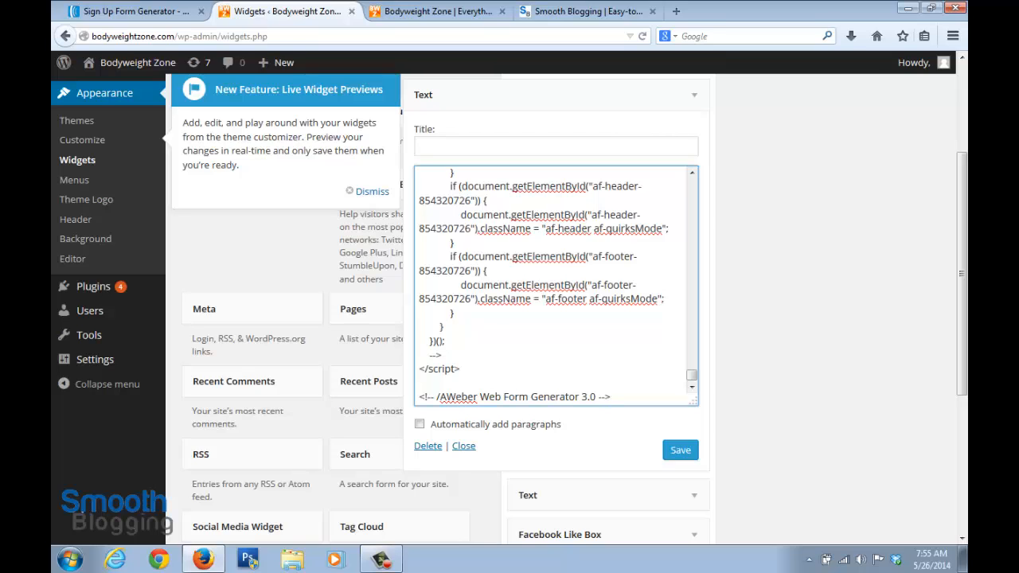
left_click(681, 450)
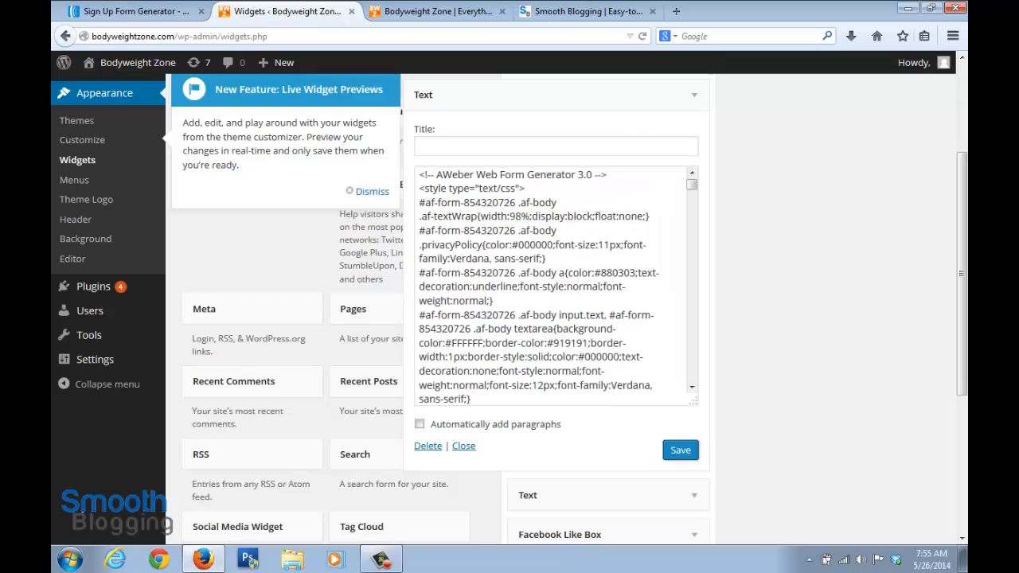
Reload the Bodyweight Zone home page and check the sign up form in its sidebar.
left_click(433, 11)
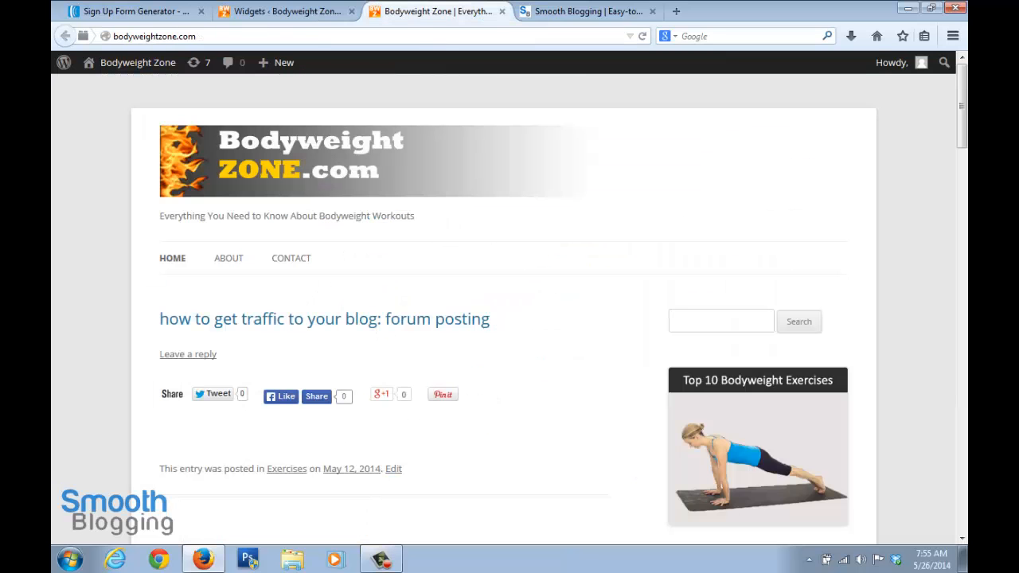
scroll(510, 303, "down", 2)
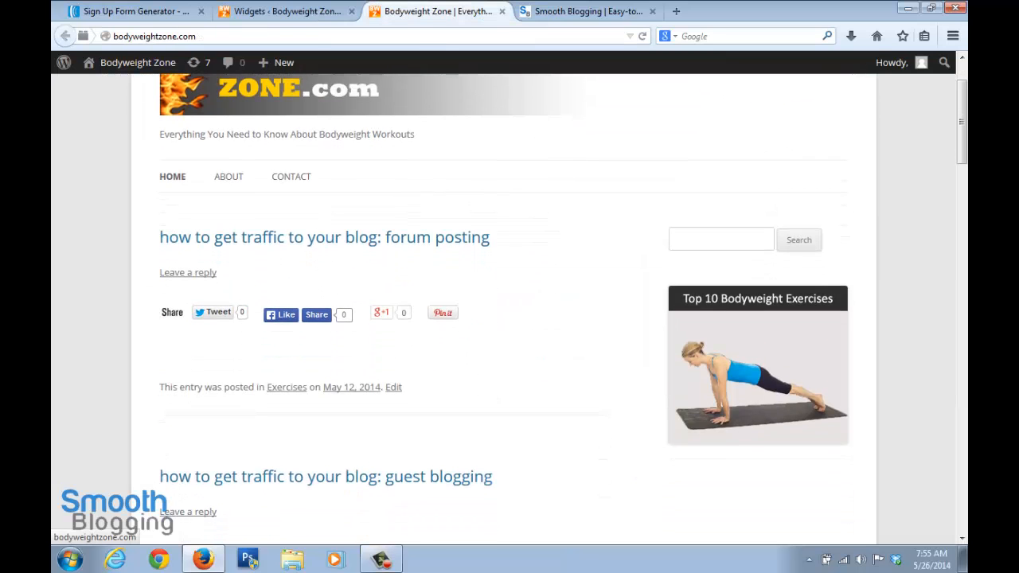
key("F5")
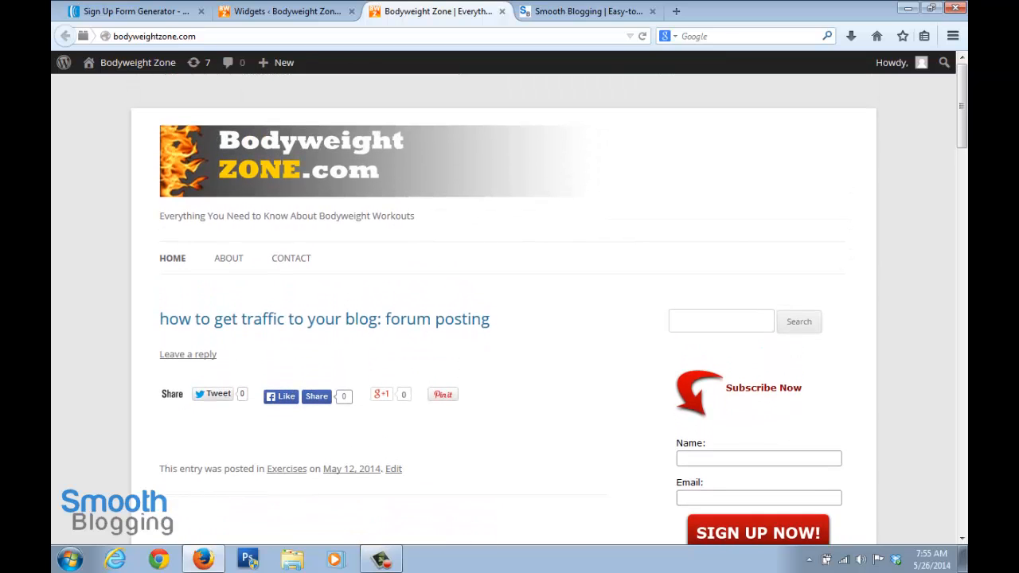
View the full sidebar sign up form, then return to AWeber's form generator and show the Messages options for the BodyweightZone list.
scroll(509, 319, "down", 3)
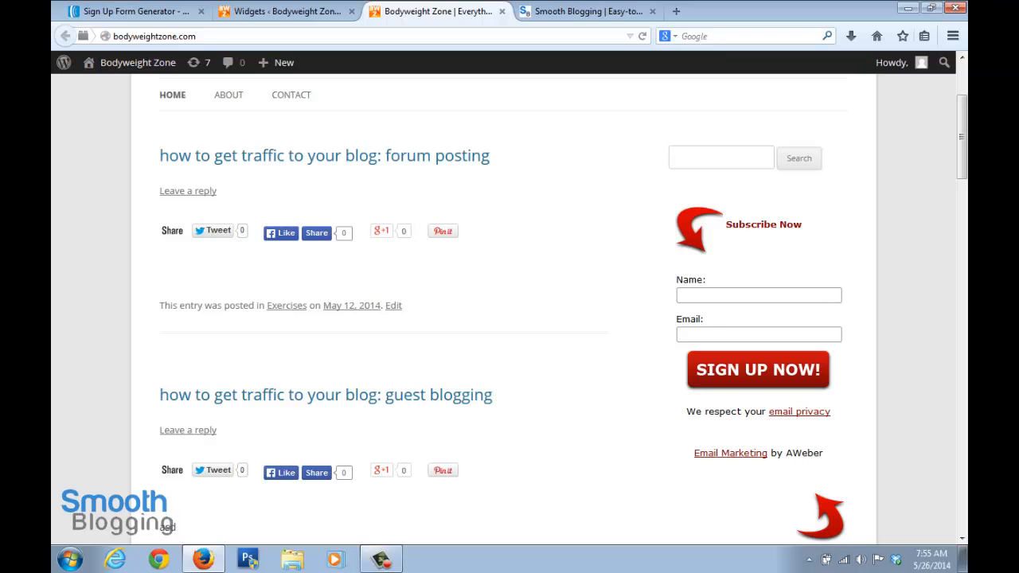
left_click(128, 11)
scroll(509, 318, "up", 3)
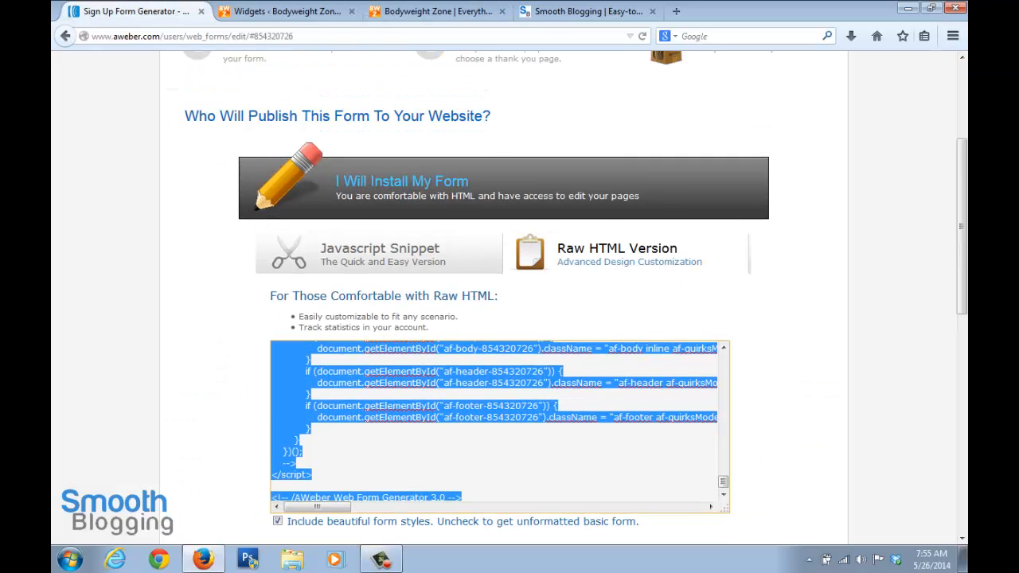
scroll(334, 156, "up", 2)
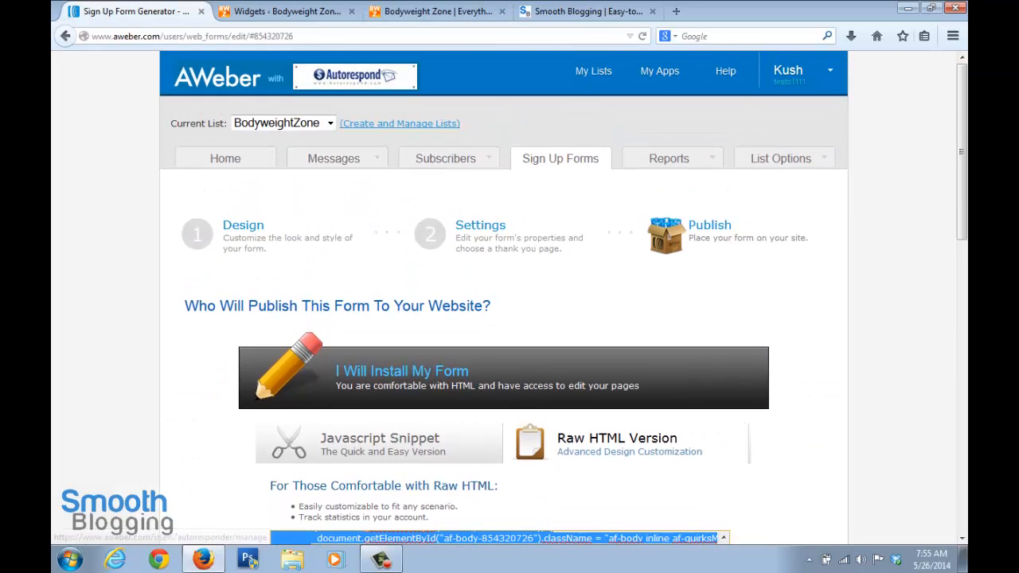
mouse_move(333, 158)
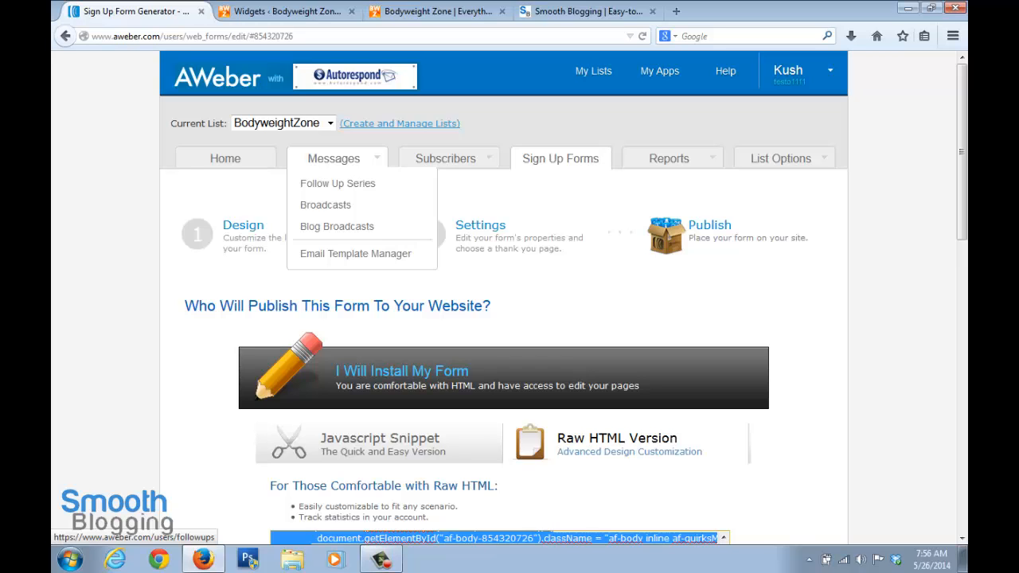
Go back to the Bodyweight Zone home page and examine the sign up form's placement and appearance in the sidebar.
left_click(434, 11)
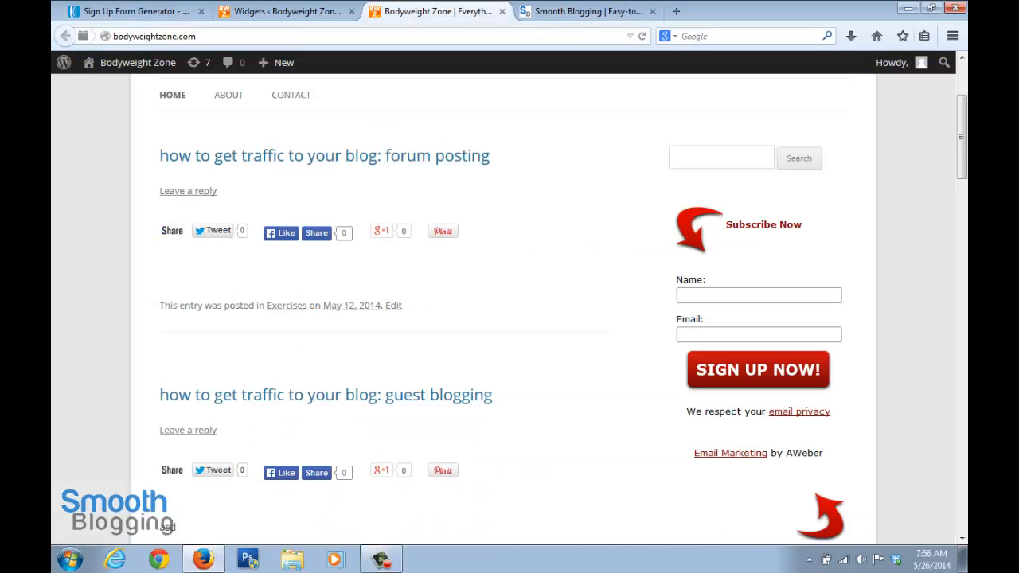
scroll(510, 309, "up", 4)
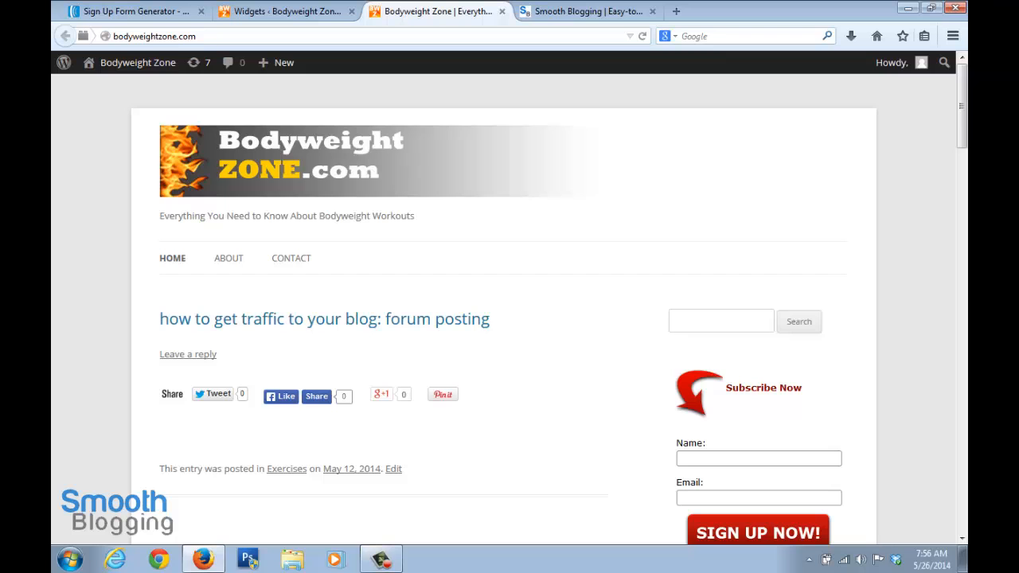
scroll(509, 309, "down", 4)
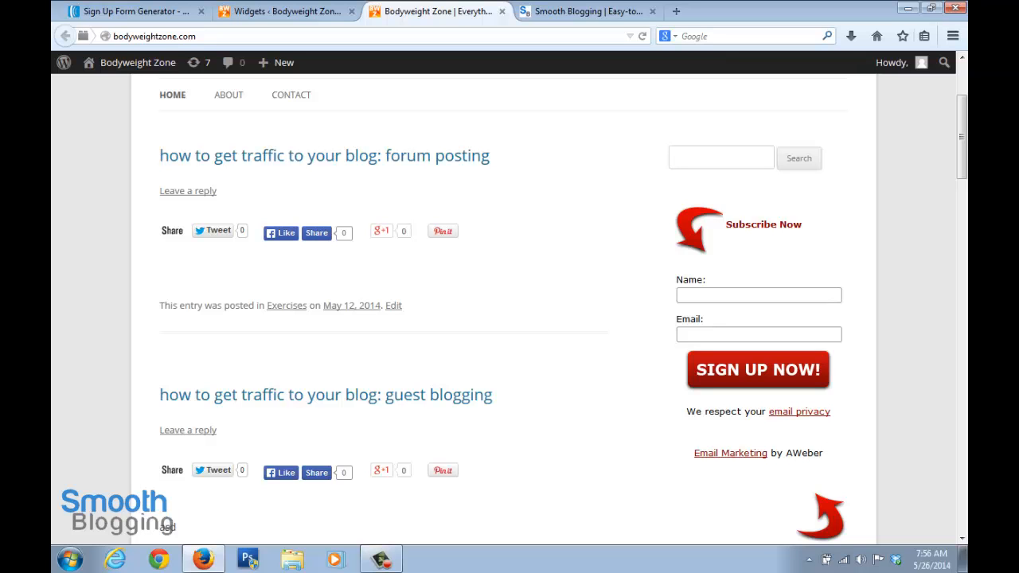
scroll(510, 310, "up", 2)
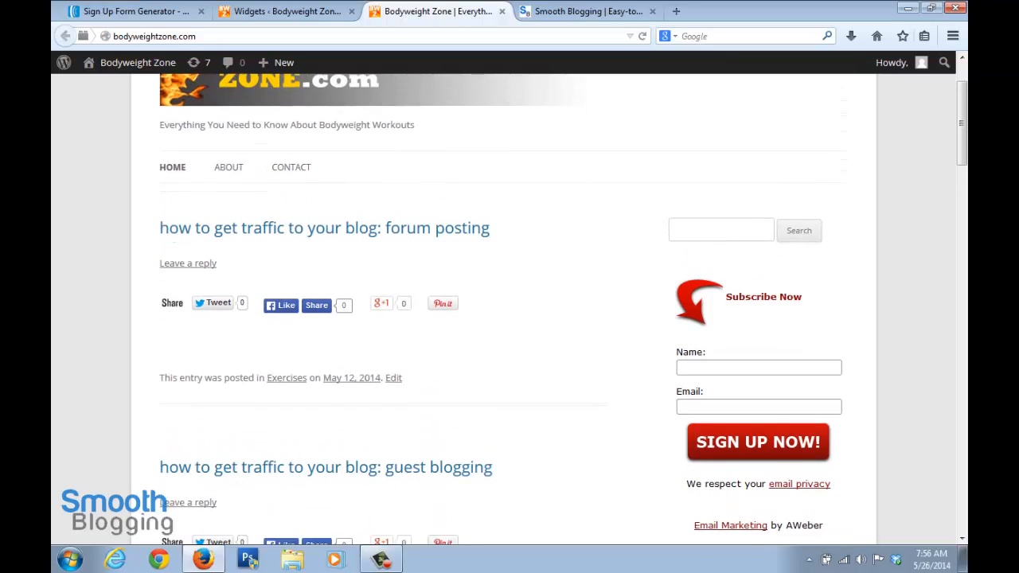
scroll(509, 310, "down", 5)
scroll(509, 310, "up", 4)
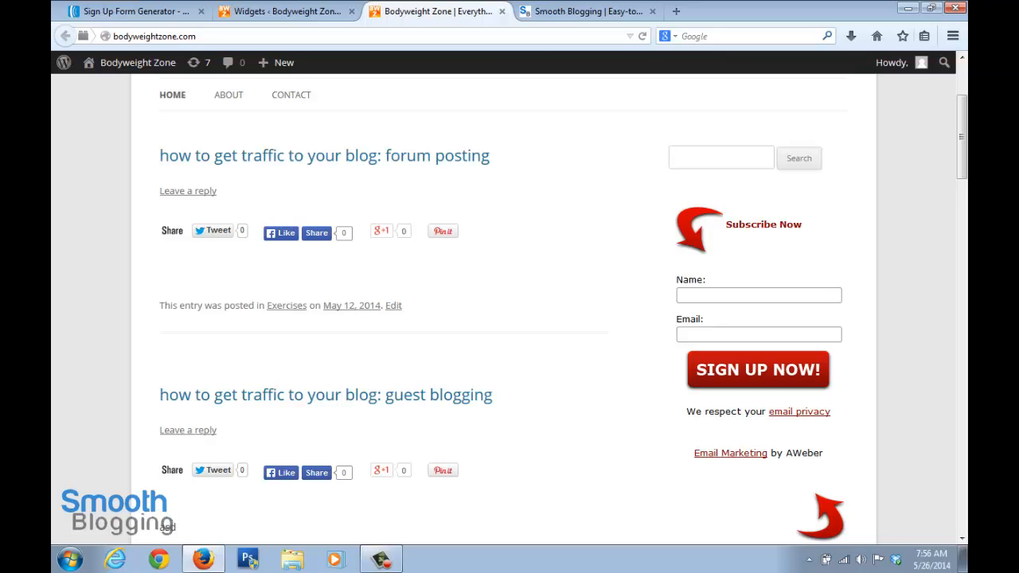
scroll(510, 307, "down", 2)
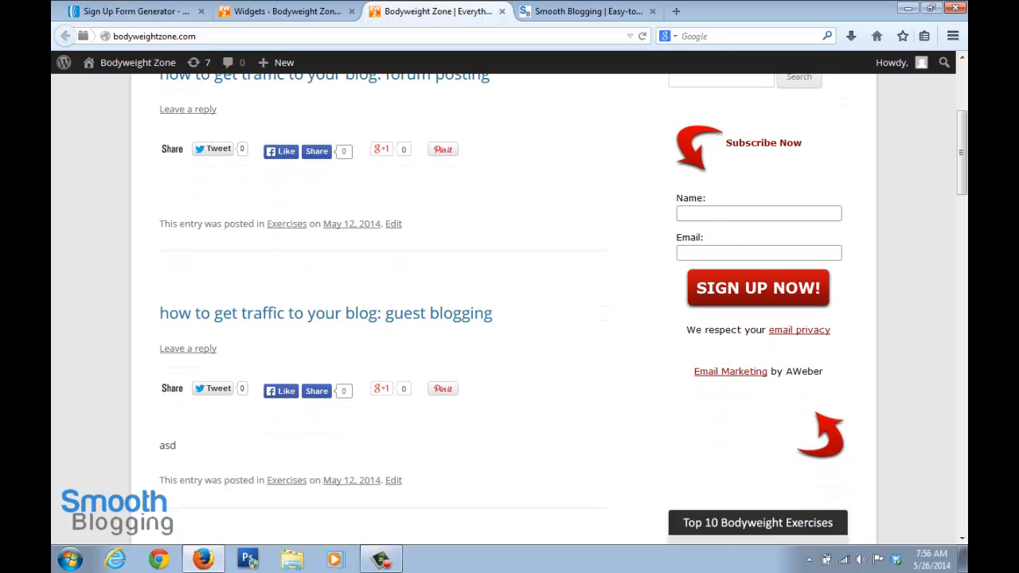
scroll(509, 307, "up", 4)
scroll(509, 307, "down", 2)
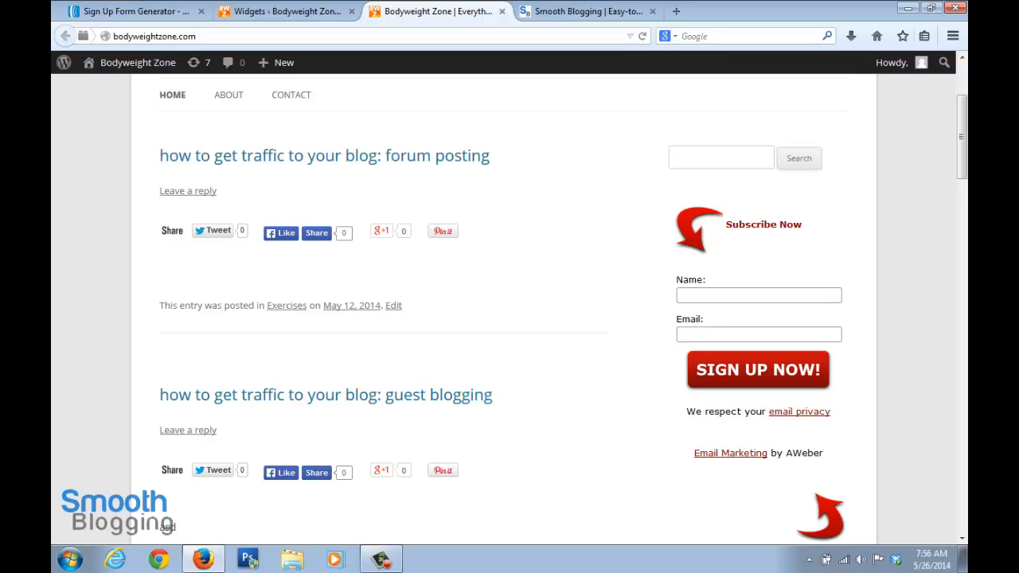
scroll(510, 307, "up", 4)
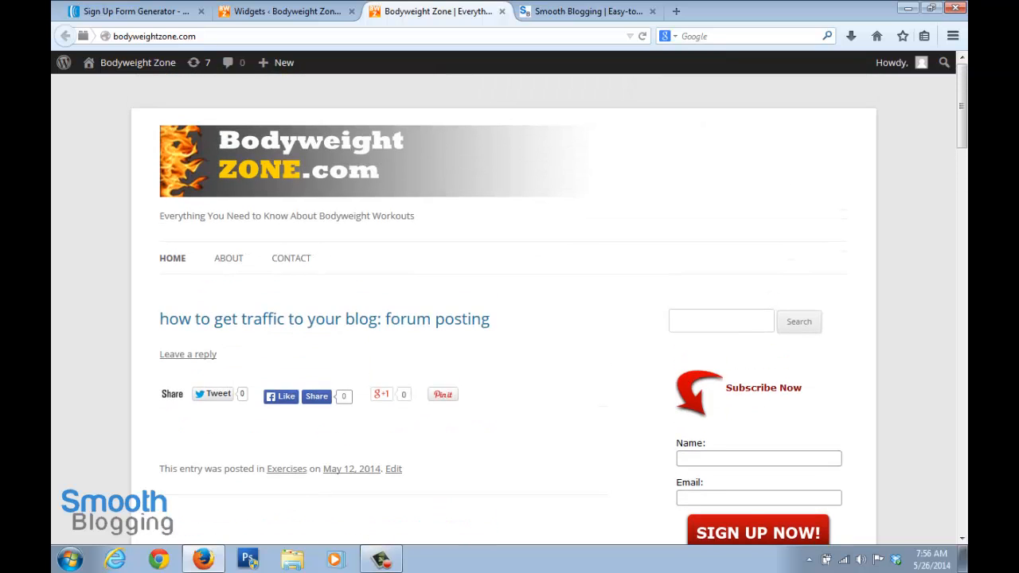
scroll(509, 308, "down", 6)
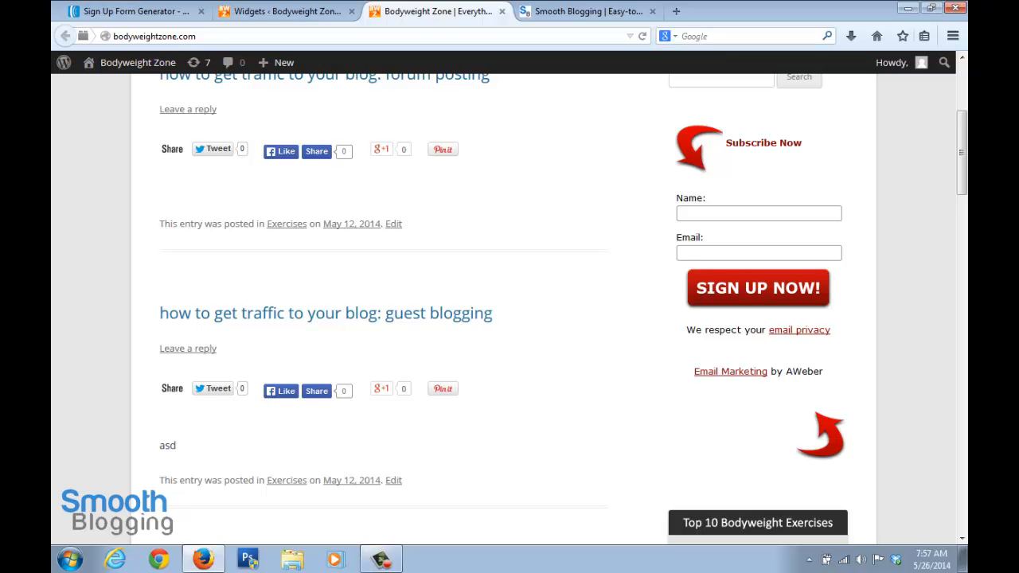
scroll(509, 303, "up", 3)
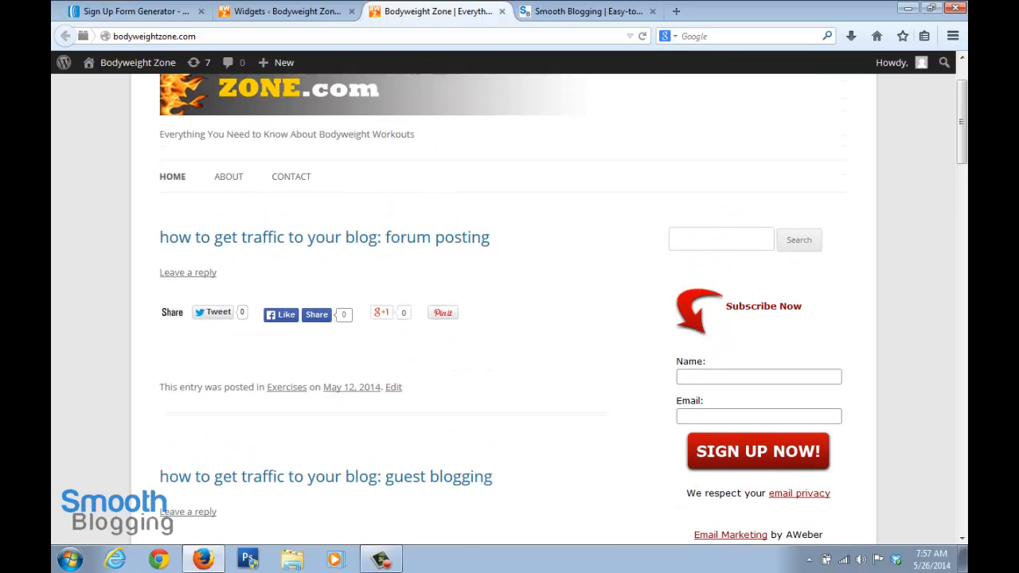